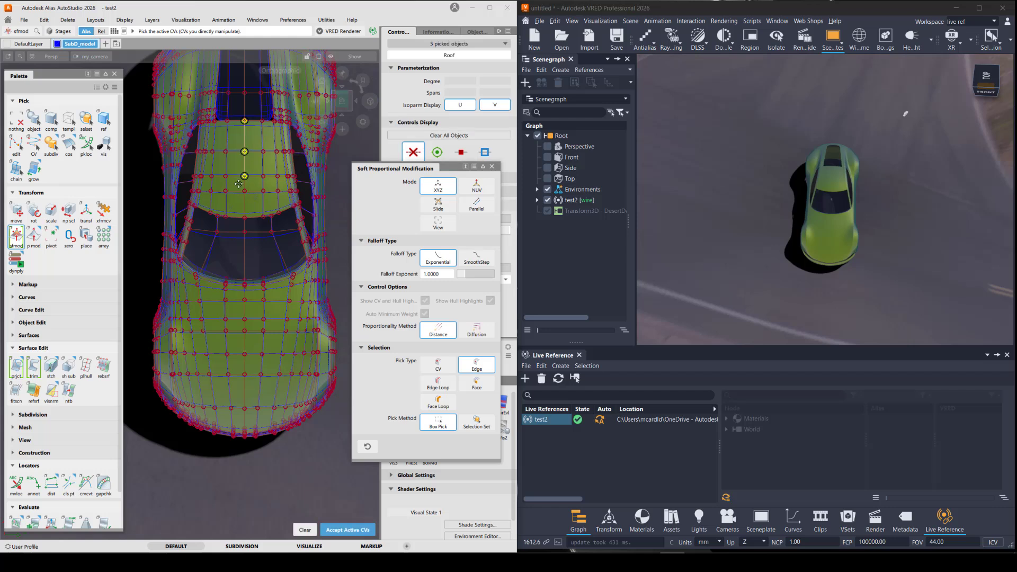
# - Make the lower roof centre CVs active and the CVs on both sides passive, then tumble to a 3/4 view
pyautogui.moveTo(238, 183); pyautogui.dragTo(254, 223)
pyautogui.press('Return')
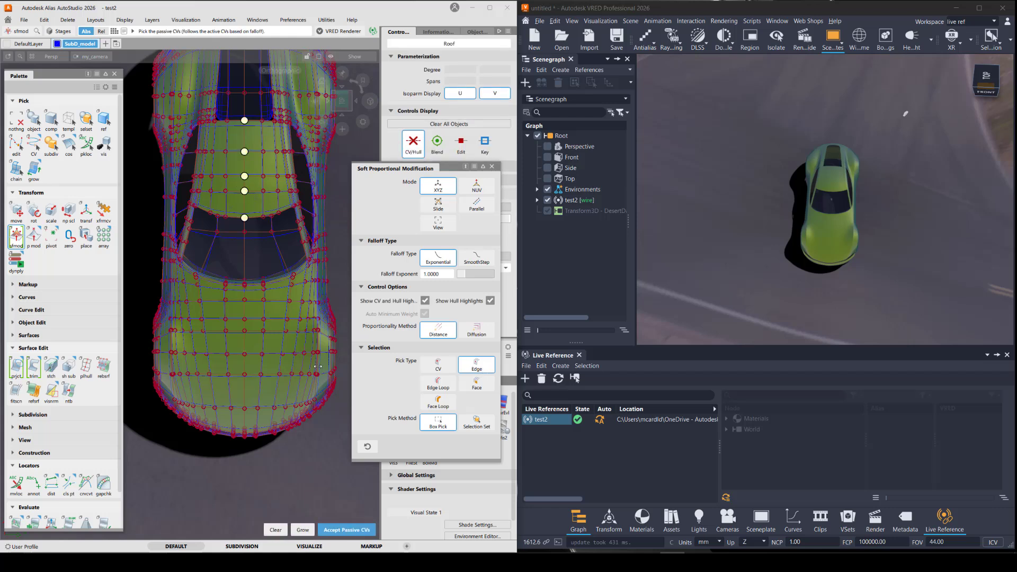
pyautogui.moveTo(277, 226); pyautogui.dragTo(254, 114)
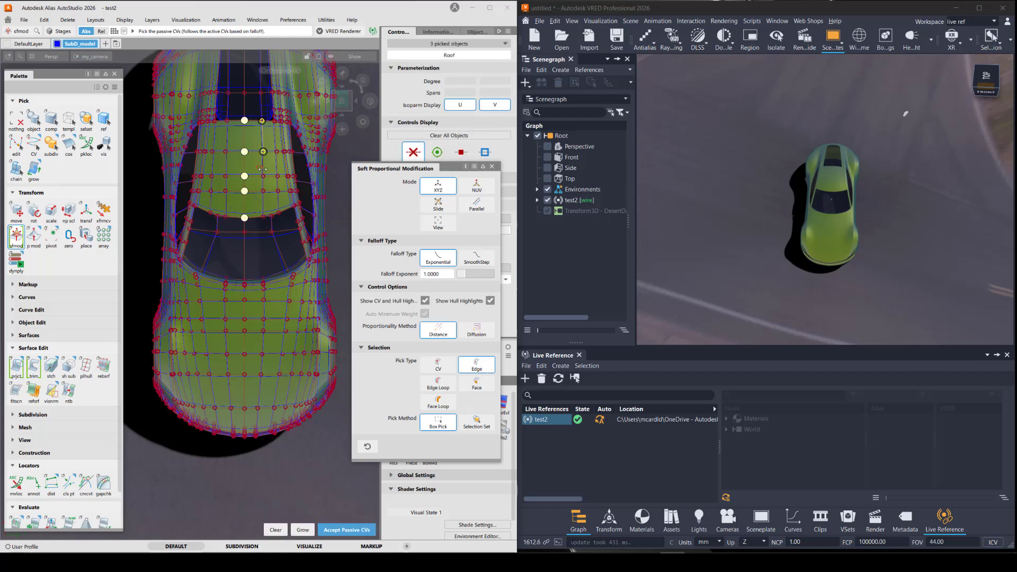
pyautogui.moveTo(236, 225); pyautogui.dragTo(212, 114)
pyautogui.press('Return')
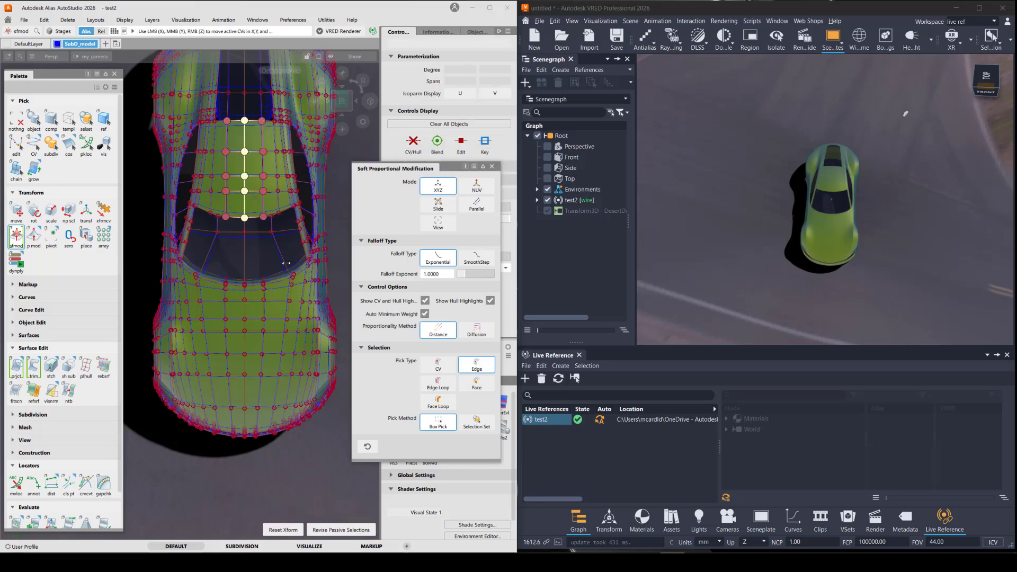
pyautogui.keyDown('alt'); pyautogui.keyDown('shift'); pyautogui.moveTo(216, 204); pyautogui.dragTo(282, 359); pyautogui.keyUp('shift'); pyautogui.keyUp('alt')
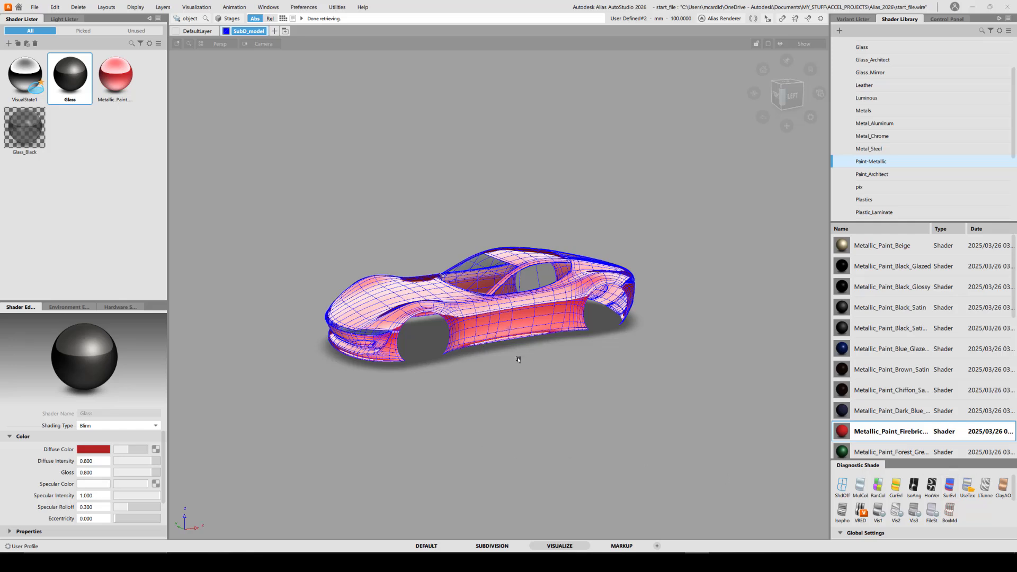
# - Keep the Metallic_Paint shader on Blinn shading
pyautogui.click(125, 94)
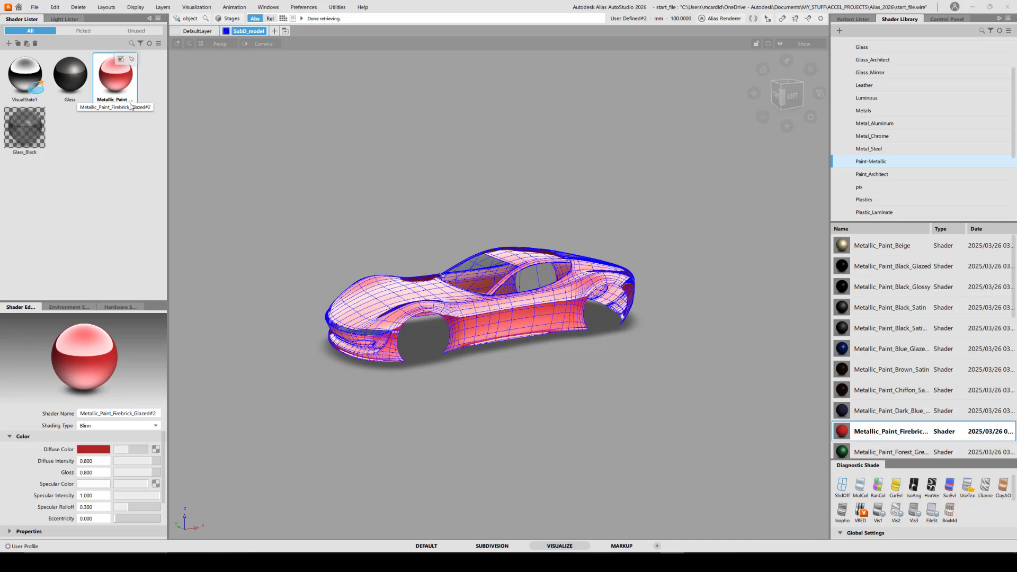
pyautogui.click(151, 427)
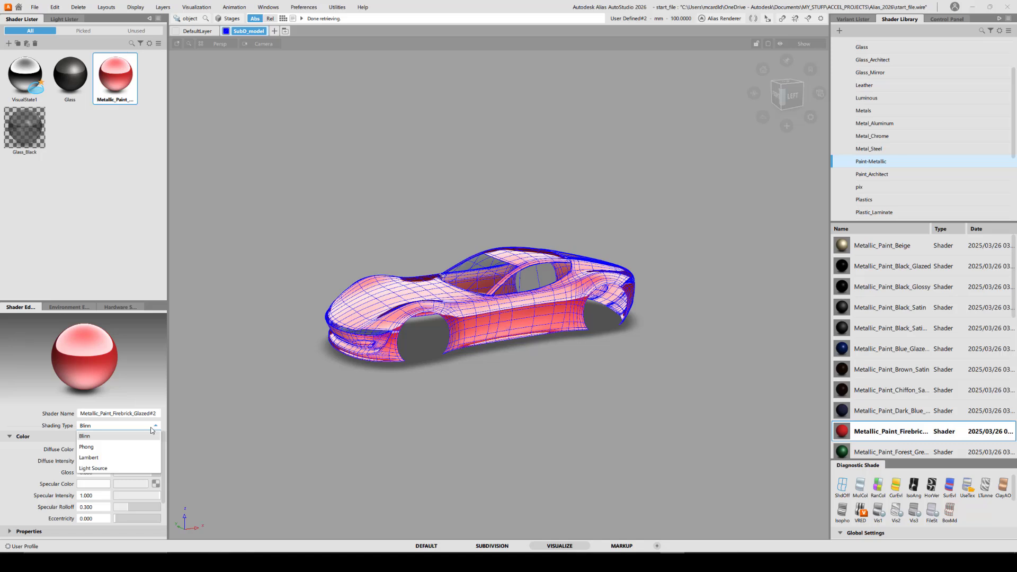
pyautogui.click(150, 427)
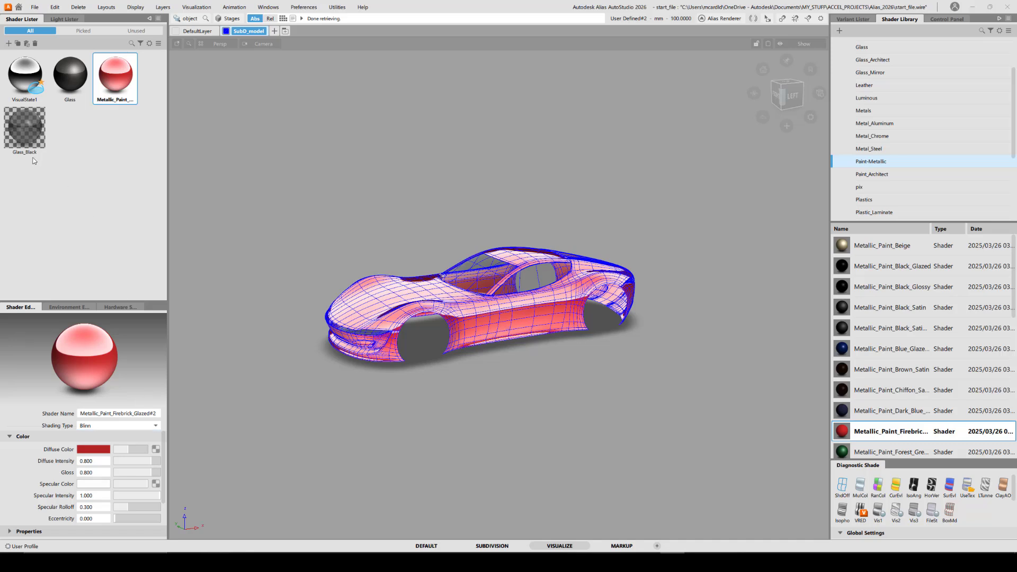
# - Keep Glass_Black on Blinn shading with its properties showing
pyautogui.click(25, 129)
pyautogui.click(149, 427)
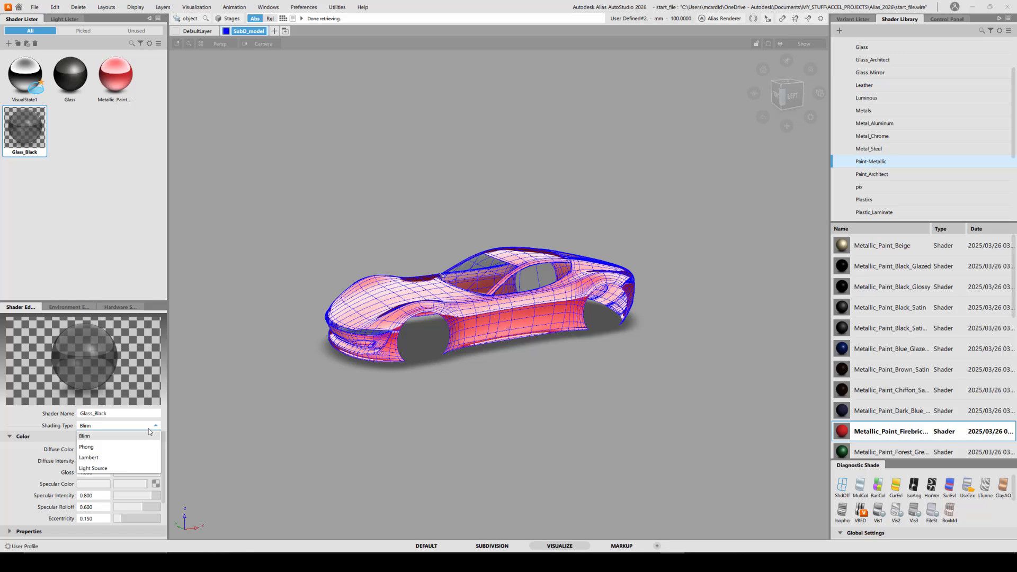
pyautogui.click(127, 435)
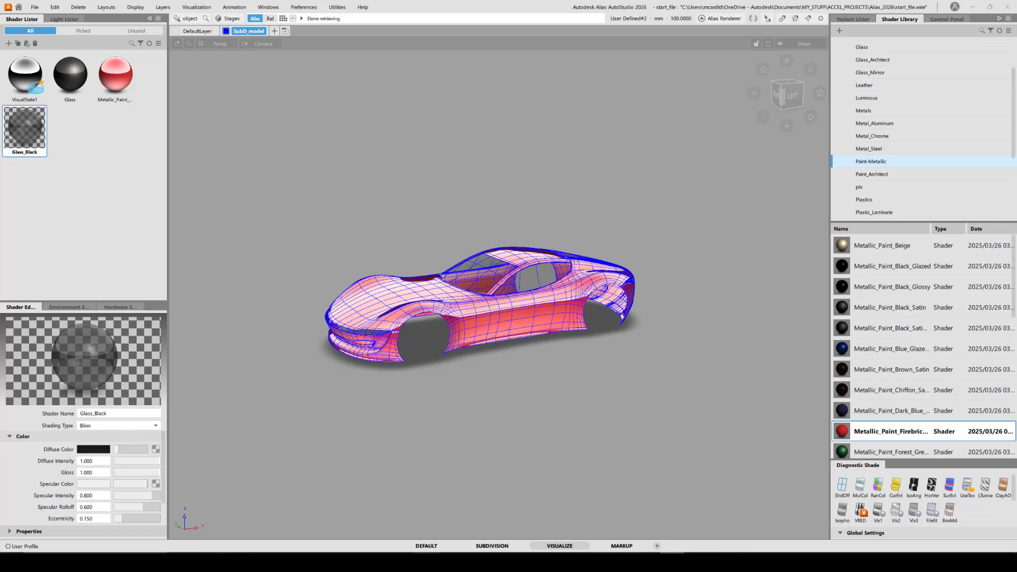
# - In VRED, show the Metallic_Paint material's Plastic Material attributes in the Material Editor
pyautogui.hotkey('alt', 'Tab')
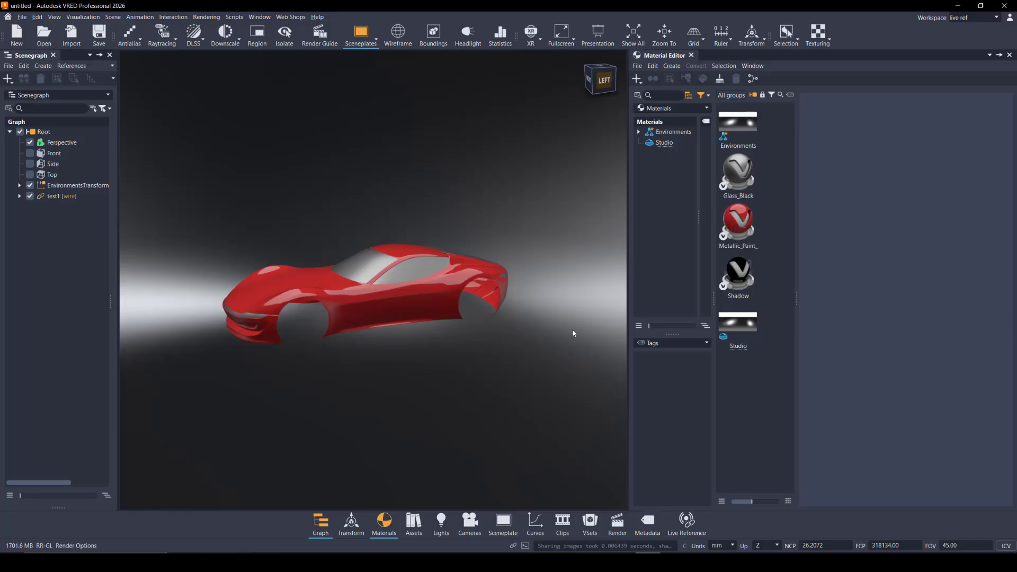
pyautogui.click(739, 222)
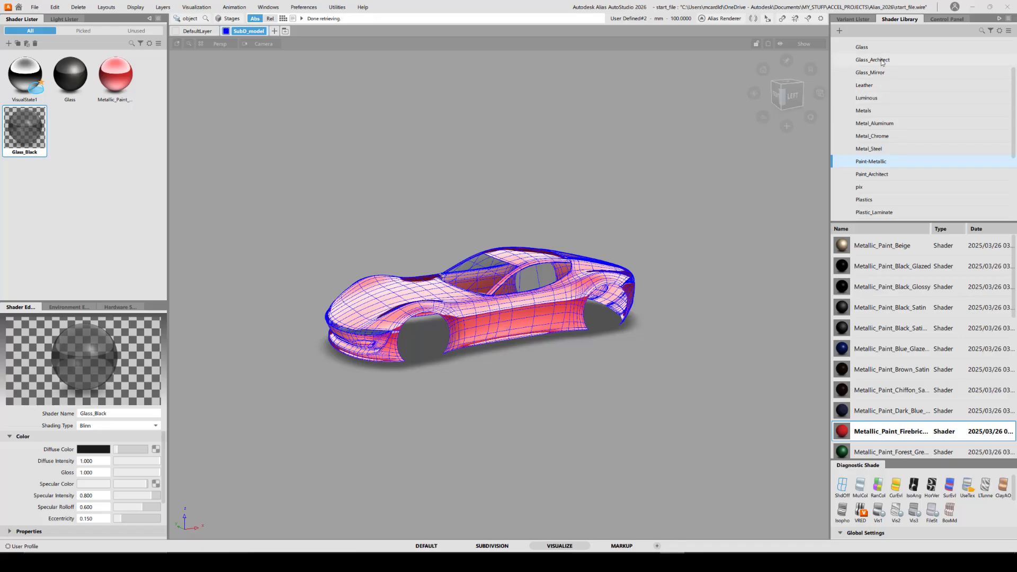
# - Collapse the Alias Shader Library, list the VRED Assets Carpaints materials, and bring up the renderer choices
pyautogui.scroll(3, 869, 58)
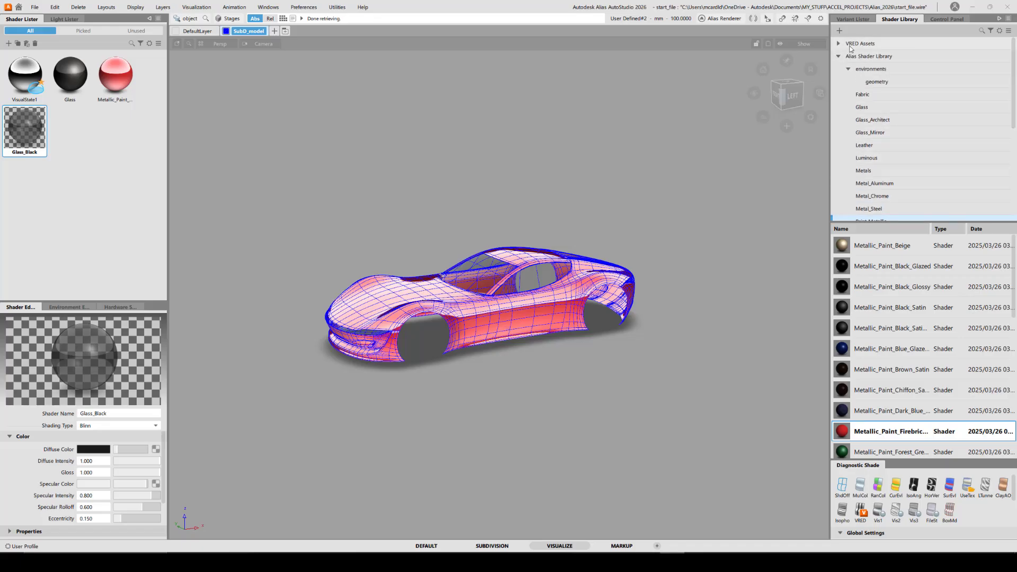
pyautogui.click(839, 57)
pyautogui.click(878, 57)
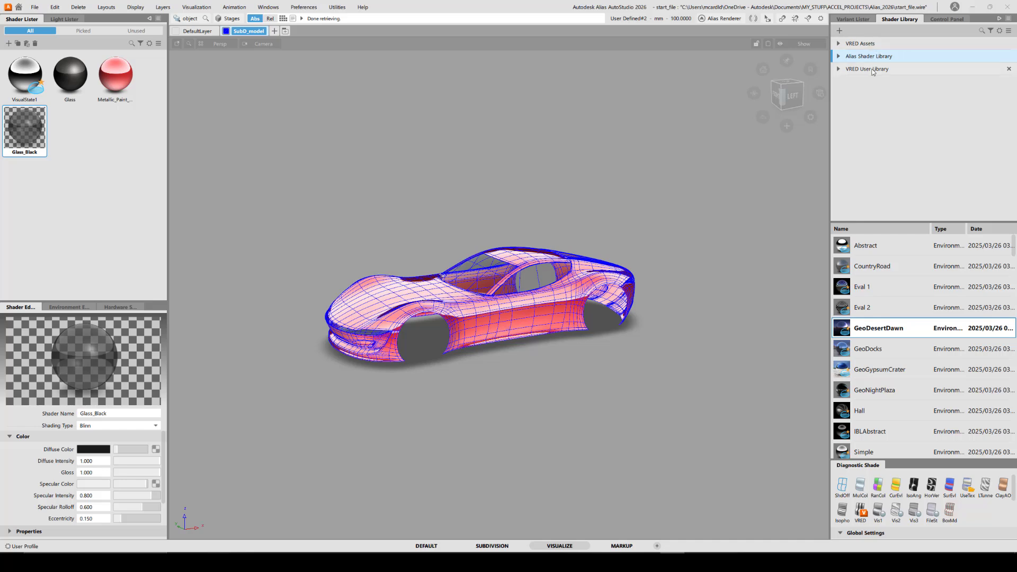
pyautogui.click(856, 45)
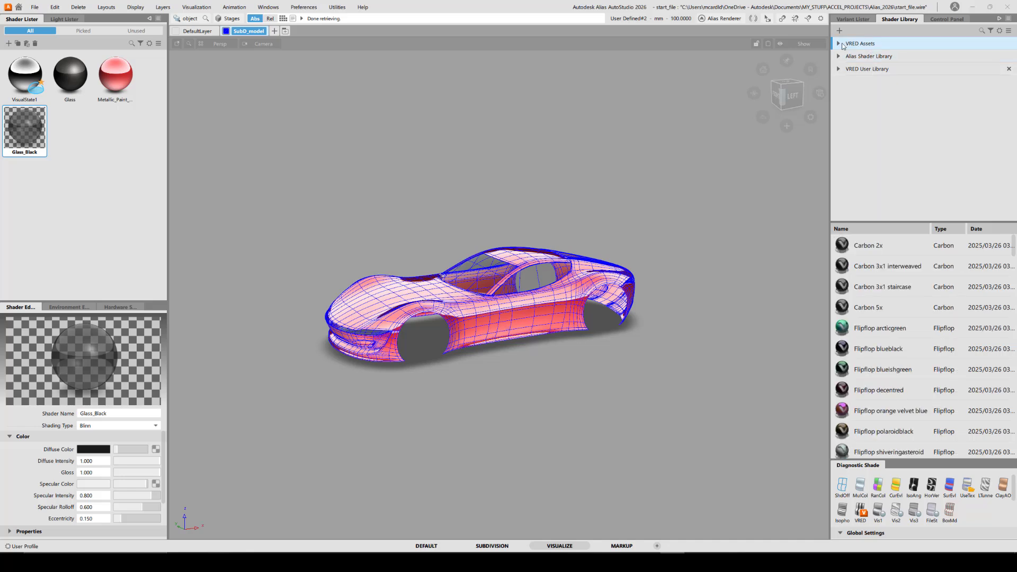
pyautogui.click(840, 44)
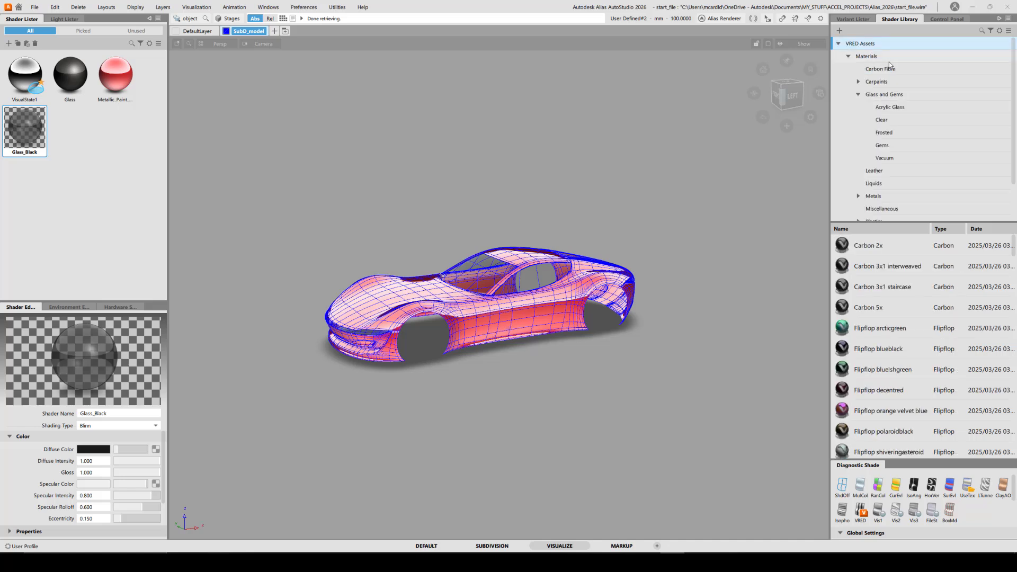
pyautogui.click(882, 83)
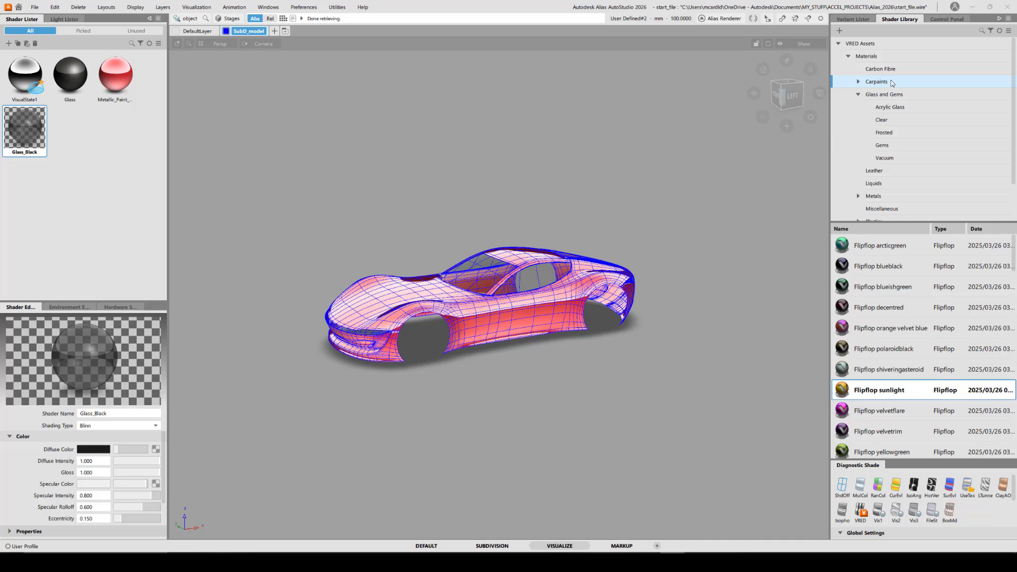
pyautogui.click(723, 19)
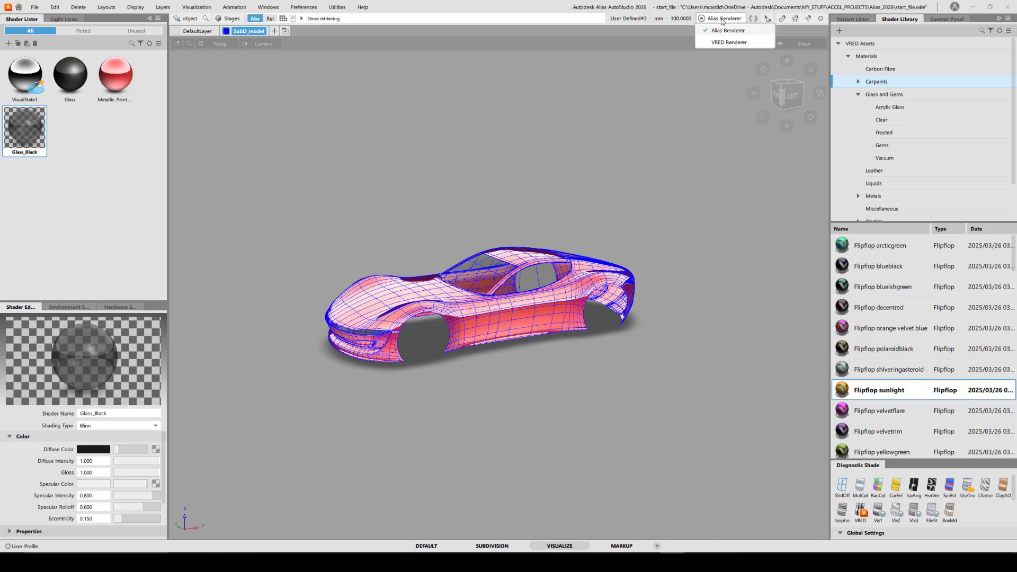
# - Switch to VRED Renderer, paint the body Flipflop sunlight, and give the windows Glass_40p_transparent
pyautogui.click(728, 43)
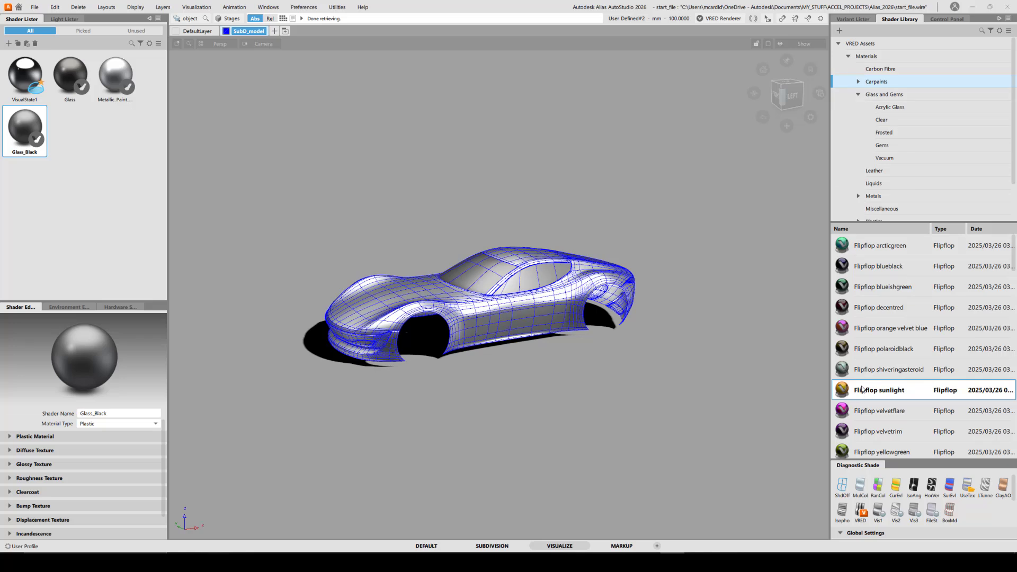
pyautogui.moveTo(862, 394); pyautogui.dragTo(504, 320)
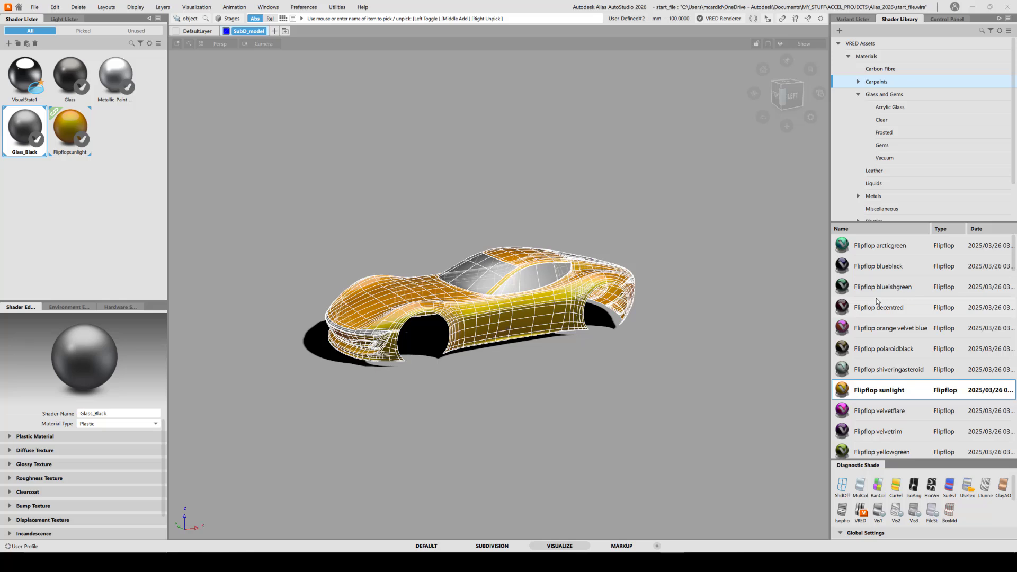
pyautogui.click(898, 109)
pyautogui.click(897, 97)
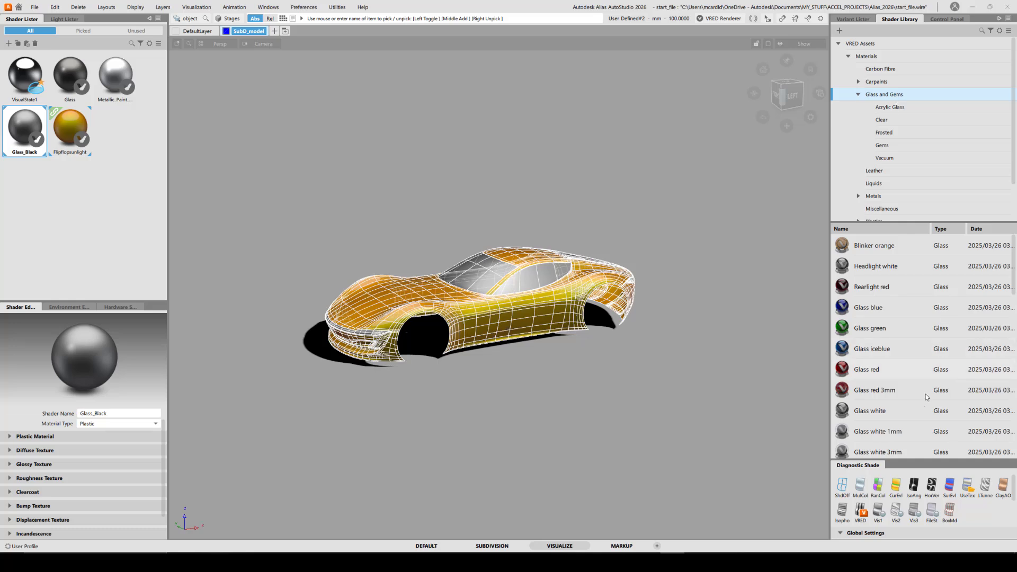
pyautogui.scroll(-3, 900, 402)
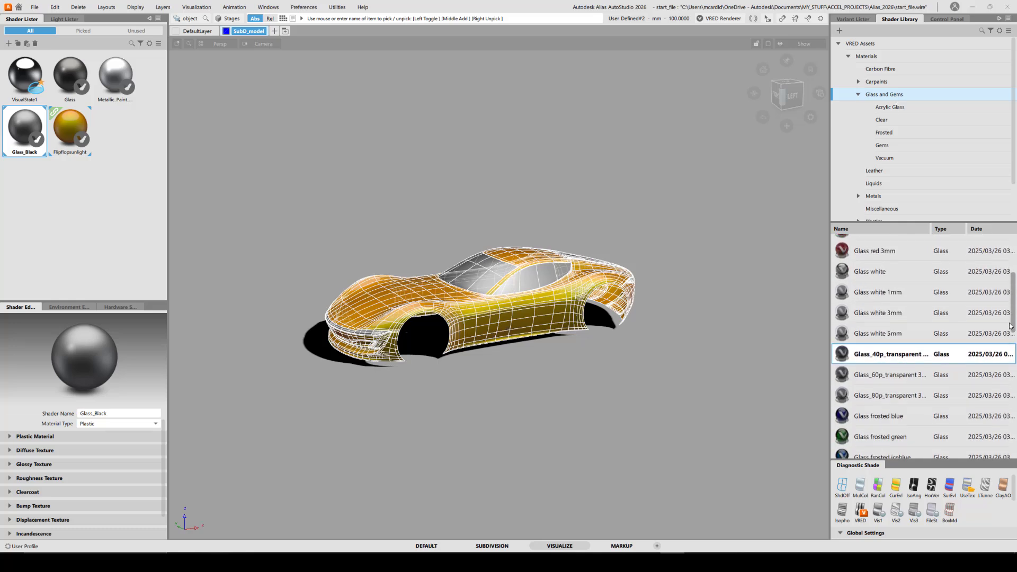
pyautogui.moveTo(890, 360); pyautogui.dragTo(524, 280)
pyautogui.click(554, 285)
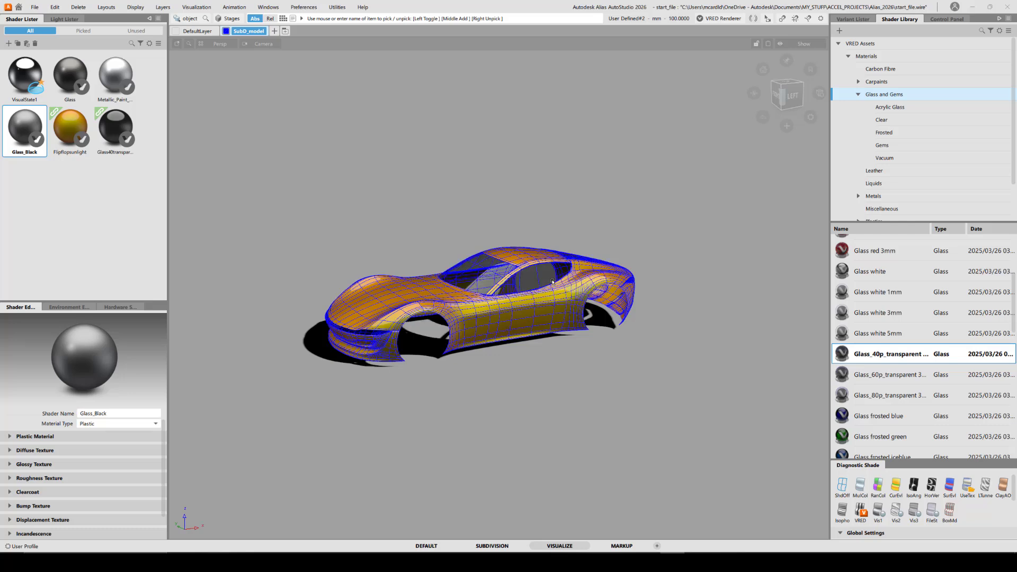
# - Show the Flipflopsunlight shader's Carpaint and Flakes settings and make its linked parameters editable
pyautogui.click(61, 125)
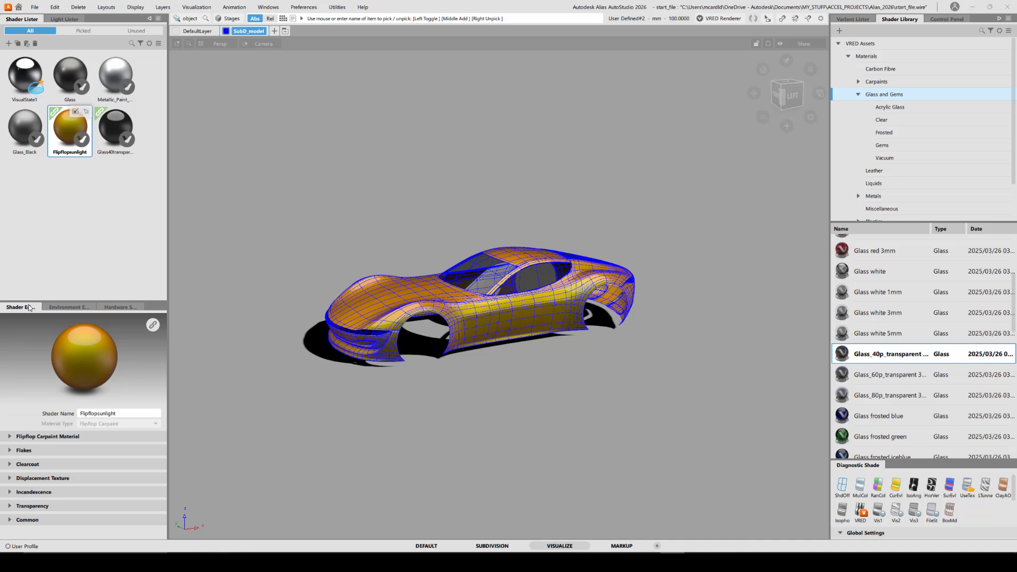
pyautogui.click(11, 438)
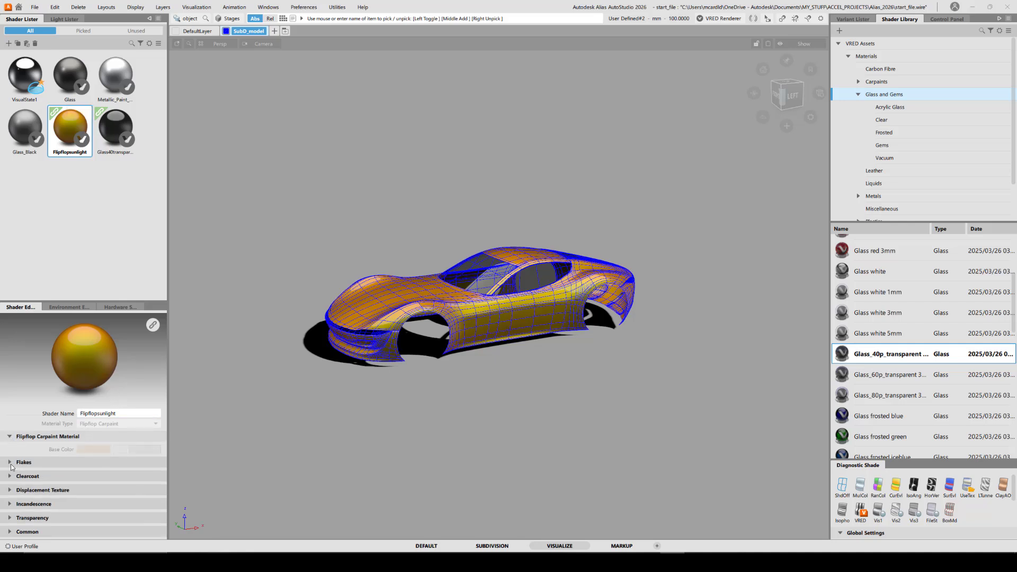
pyautogui.click(11, 463)
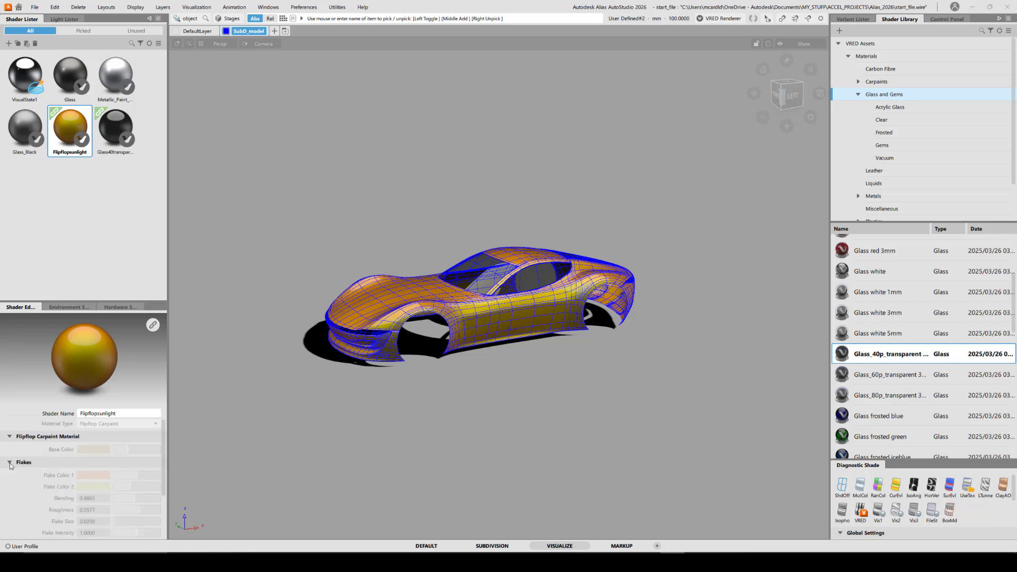
pyautogui.click(153, 325)
pyautogui.click(433, 307)
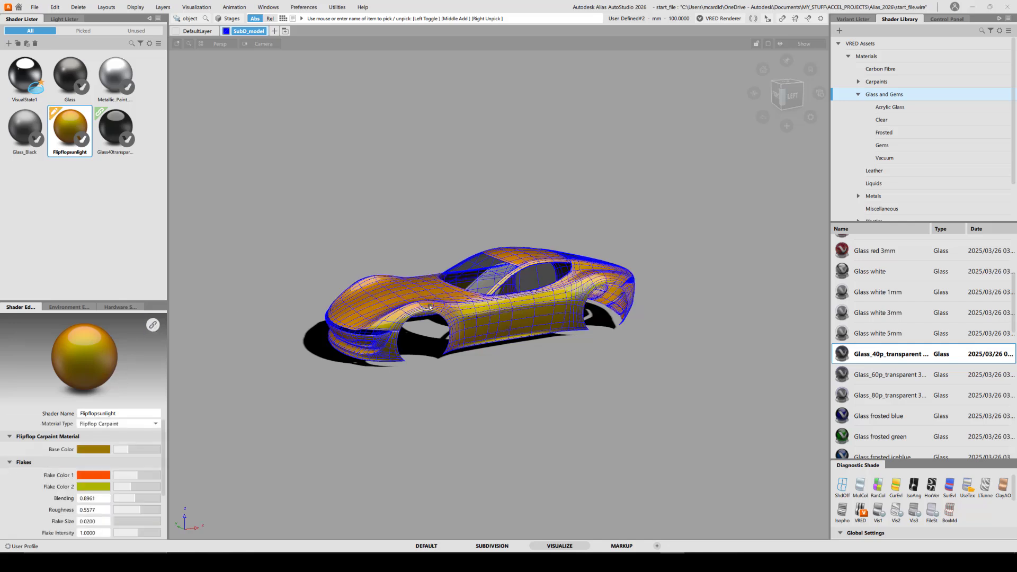
# - Set the carpaint's base colour to green and Flake Color 1 to blue
pyautogui.click(92, 450)
pyautogui.click(675, 246)
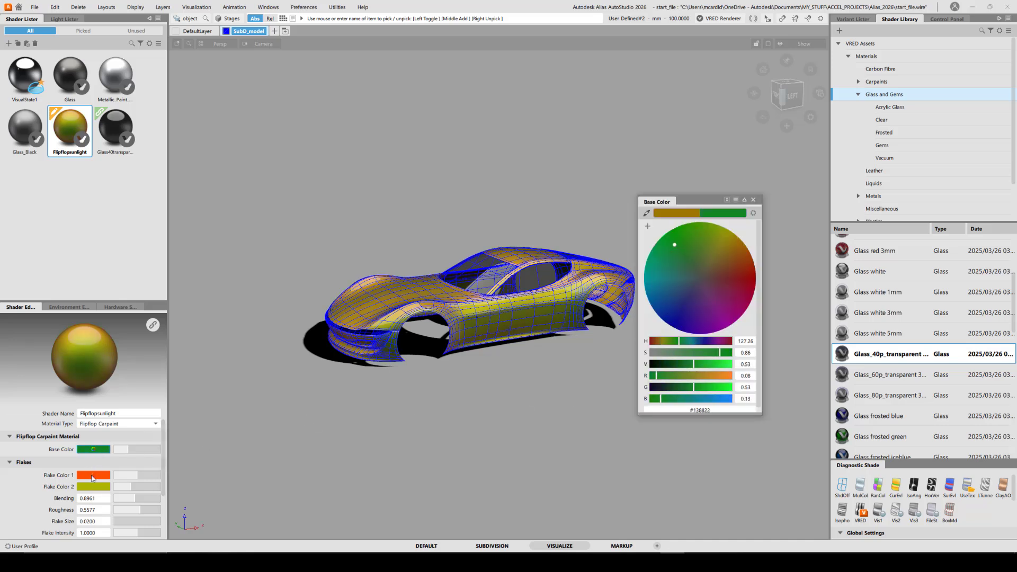
pyautogui.click(93, 477)
pyautogui.click(664, 309)
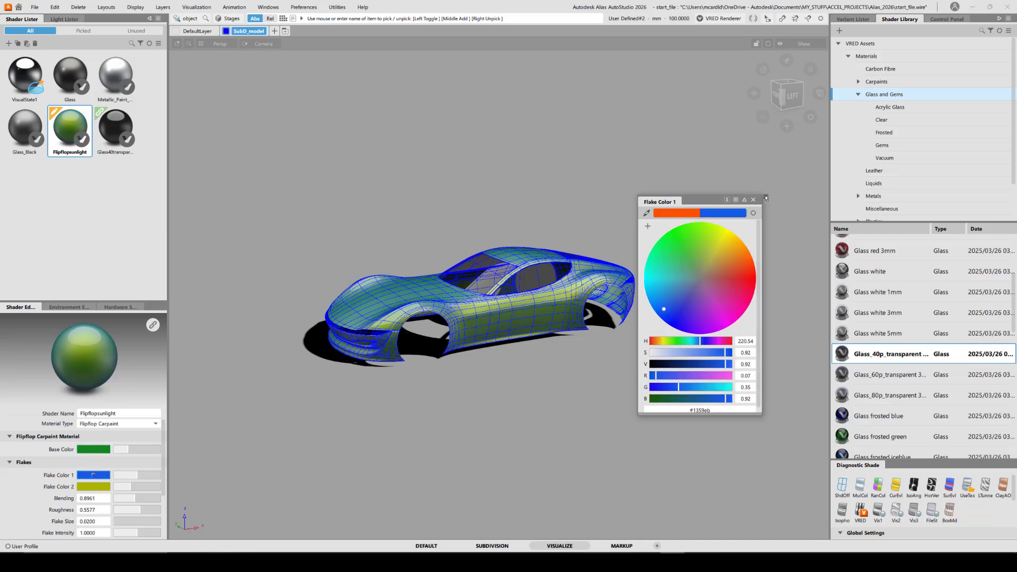
pyautogui.click(753, 199)
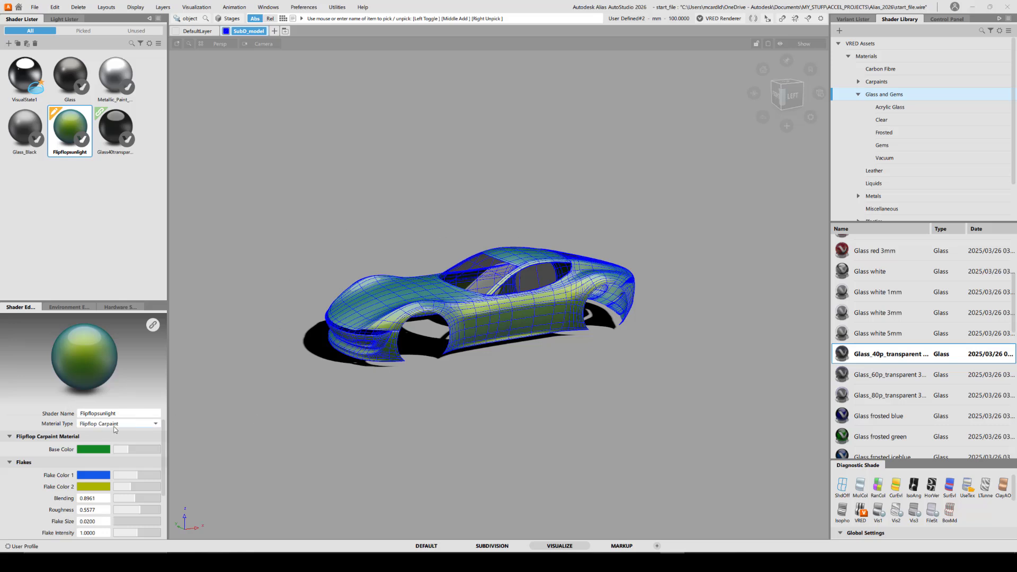
# - Rename the flip-flop shader to my_flipflop
pyautogui.doubleClick(126, 413)
pyautogui.write('my_flipflop')
pyautogui.press('Return')
# - Store my_flipflop in the VRED User Library's From Alias folder, replacing the existing copy
pyautogui.click(839, 43)
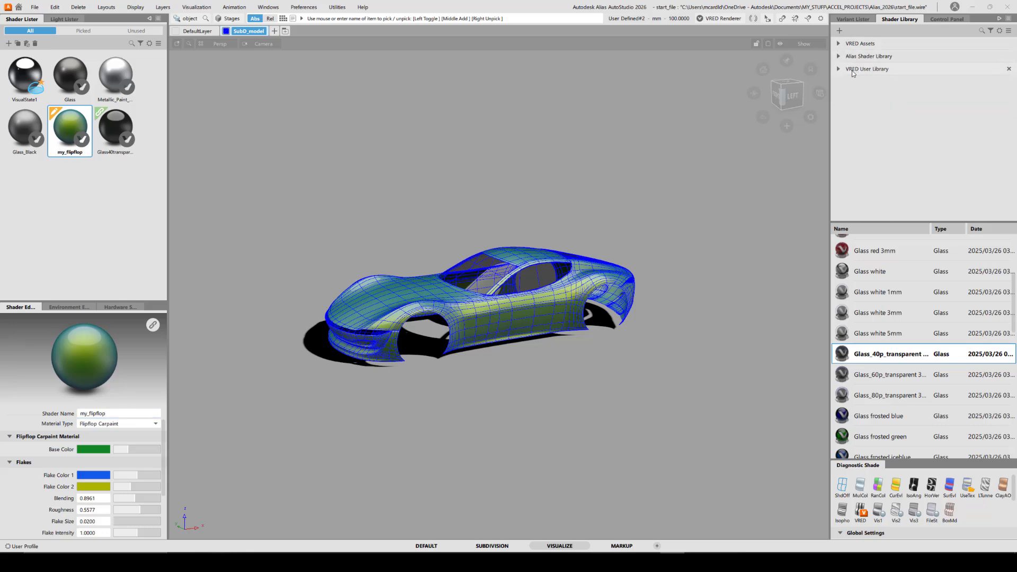
pyautogui.click(839, 69)
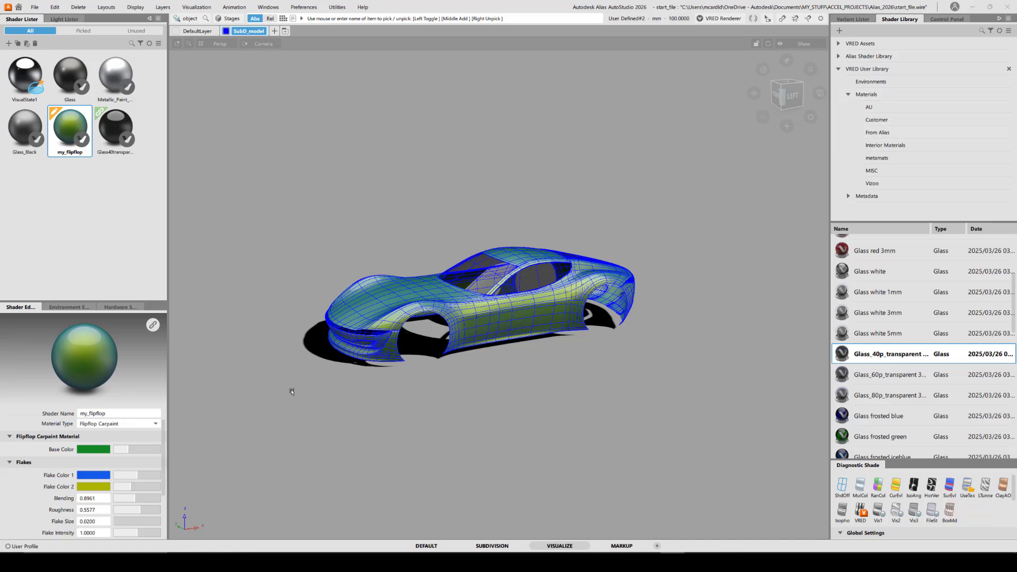
pyautogui.moveTo(70, 127); pyautogui.dragTo(911, 135)
pyautogui.click(477, 320)
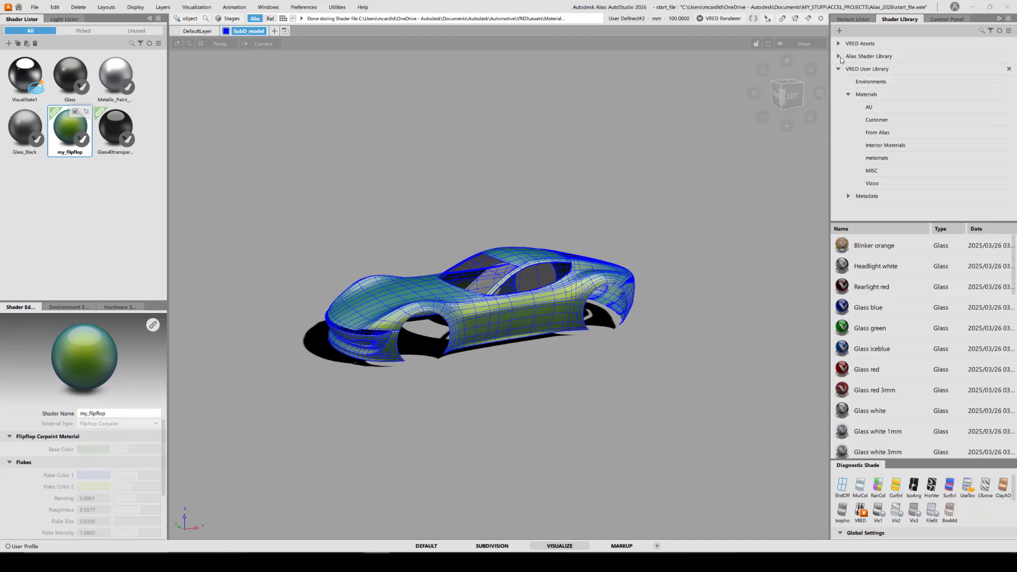
# - Apply the GeoDesertDawn environment and turn on Show Environment in Hardware Shade
pyautogui.click(839, 57)
pyautogui.click(879, 71)
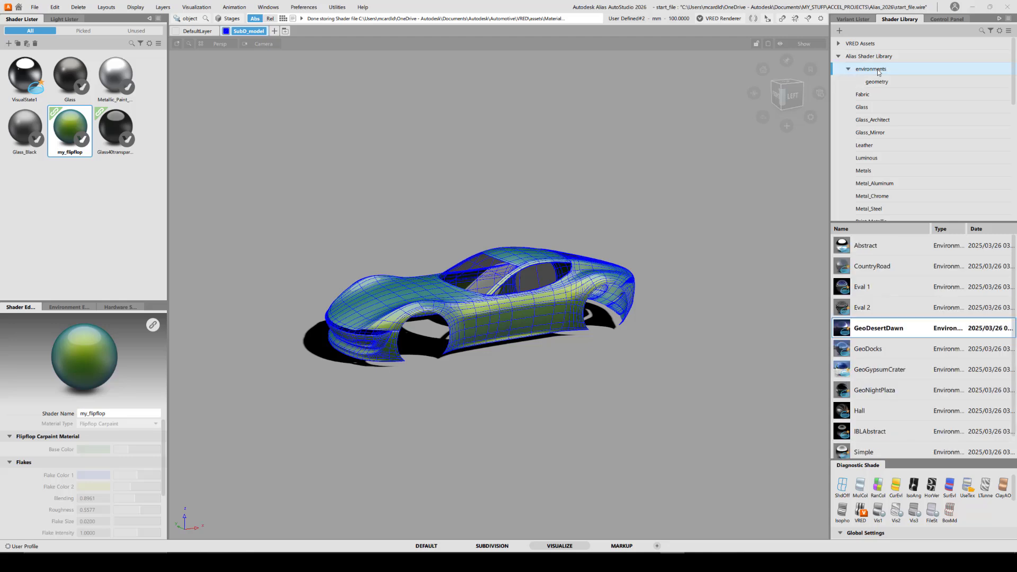
pyautogui.moveTo(868, 333); pyautogui.dragTo(450, 191)
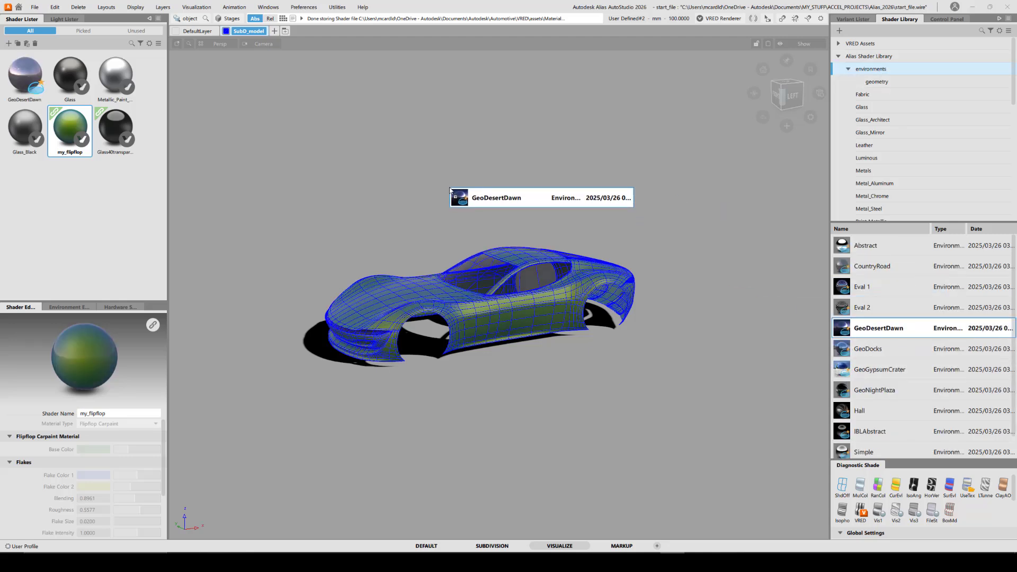
pyautogui.moveTo(450, 190); pyautogui.dragTo(451, 192)
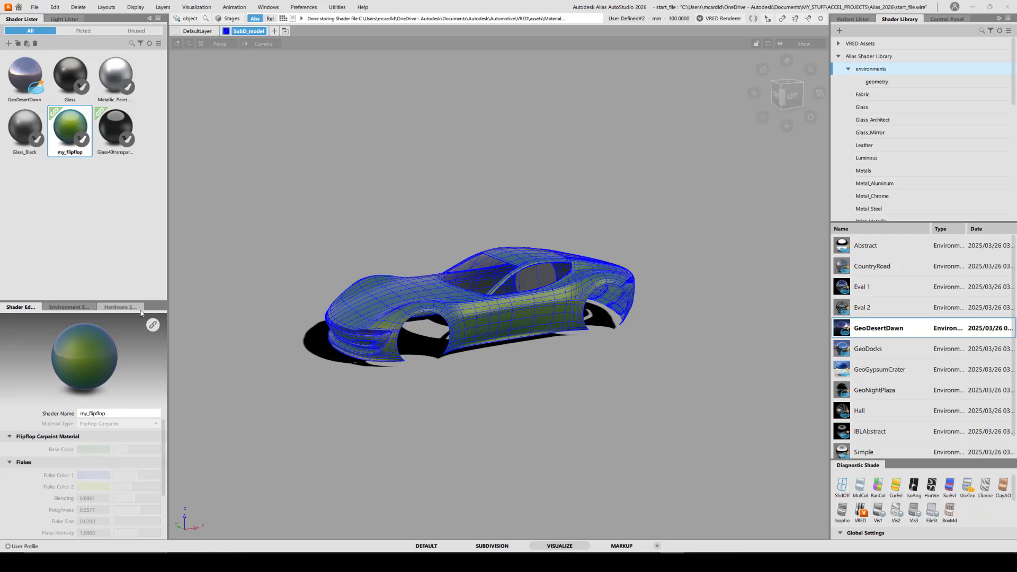
pyautogui.click(121, 309)
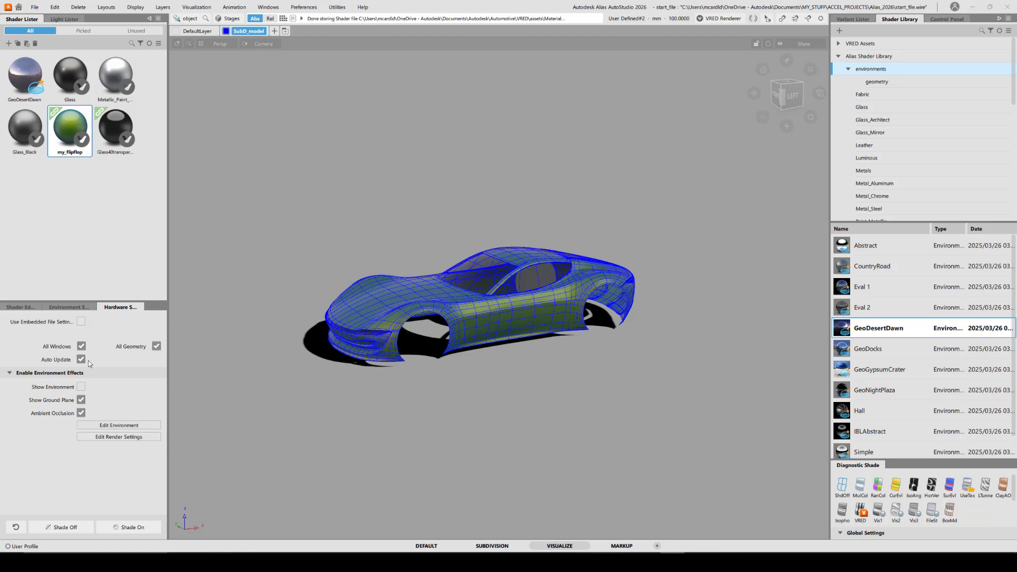
pyautogui.click(81, 387)
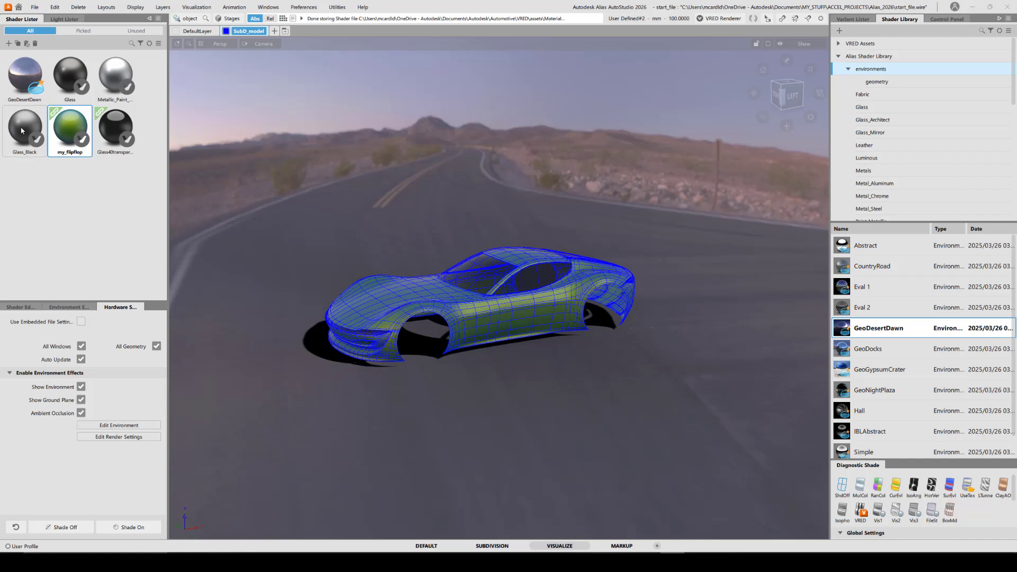
# - Store the GeoDesertDawn environment as DesertDawn in the VRED User Library
pyautogui.click(24, 94)
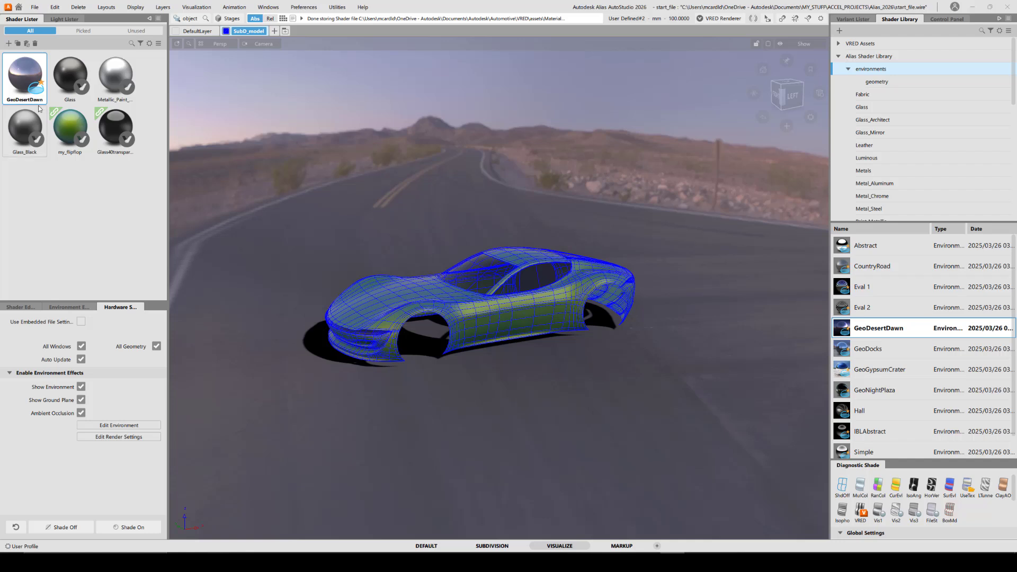
pyautogui.click(70, 307)
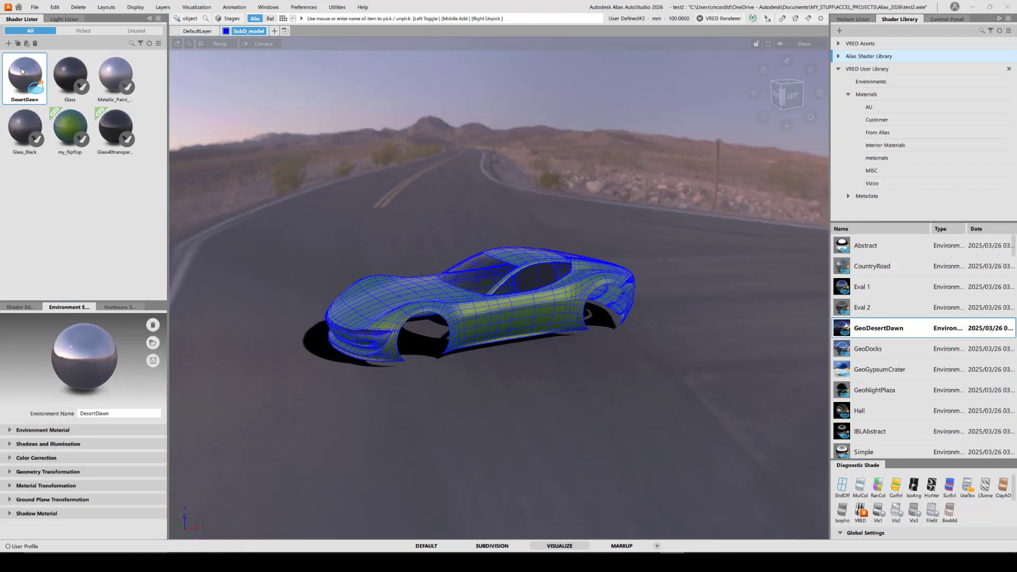
pyautogui.moveTo(9, 68); pyautogui.dragTo(893, 83)
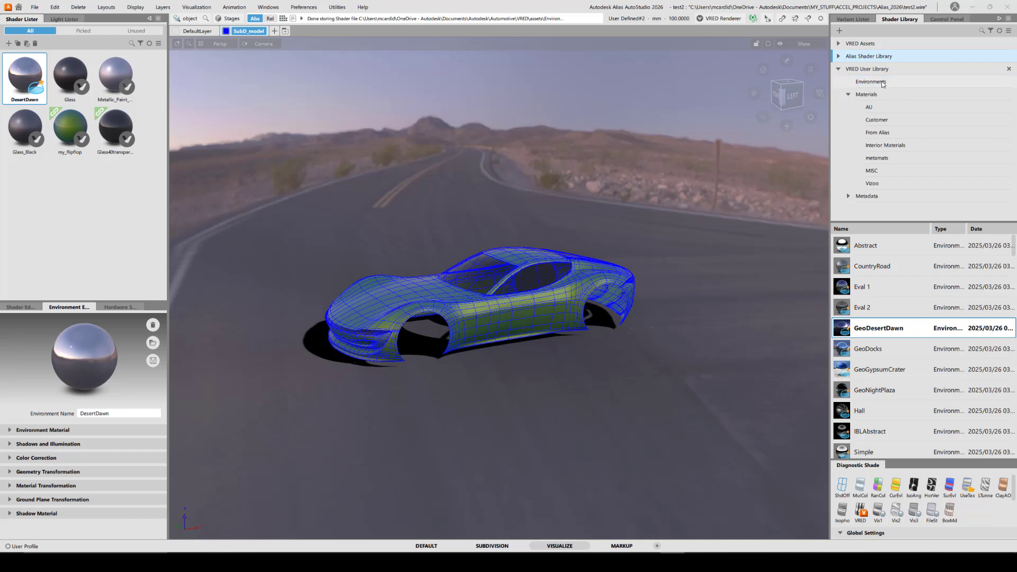
# - Create a new camera and rename Camera#2 to my_camera in the Camera Editor
pyautogui.click(263, 46)
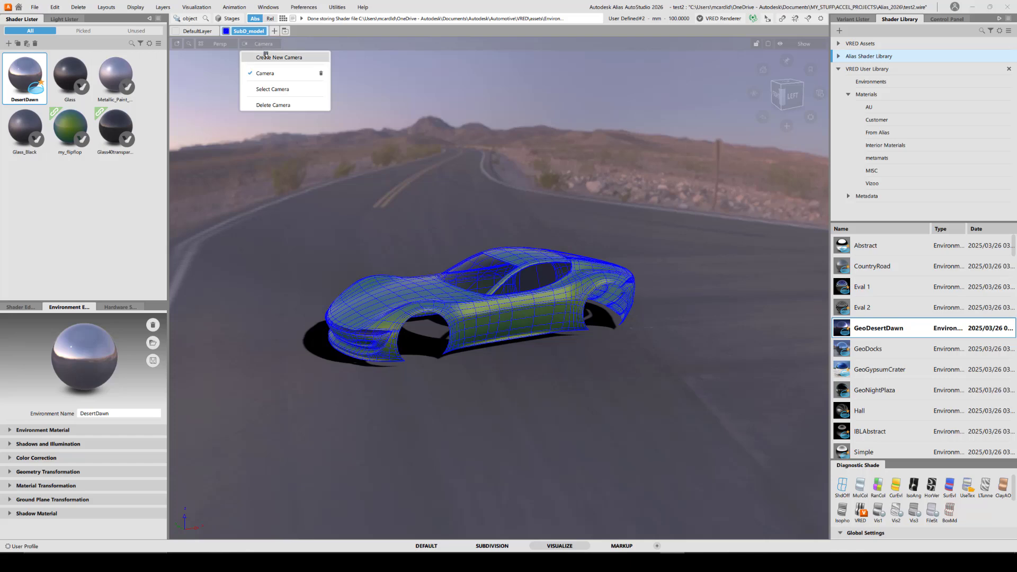
pyautogui.click(272, 57)
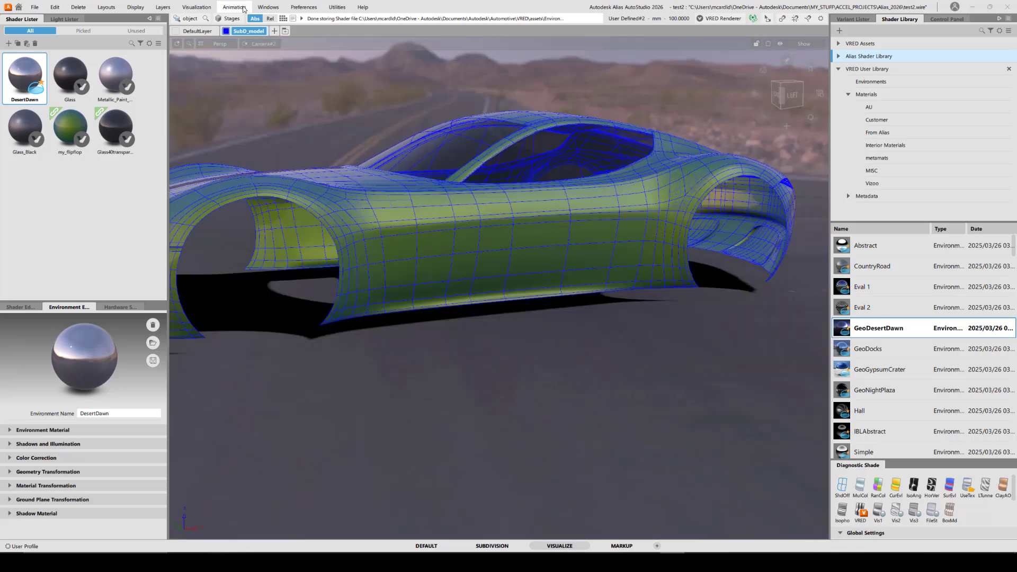
pyautogui.click(196, 8)
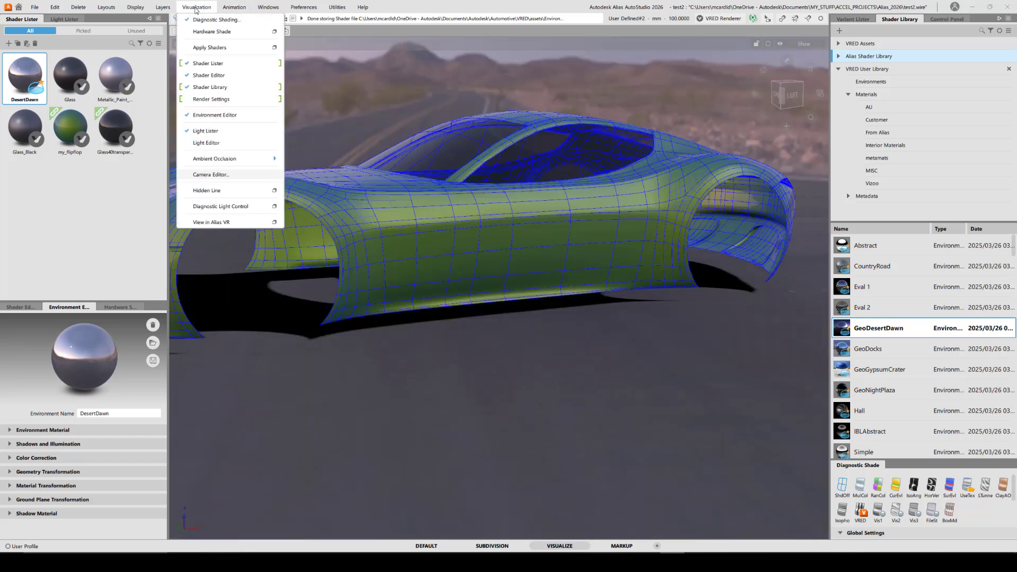
pyautogui.click(238, 175)
pyautogui.click(549, 196)
pyautogui.click(545, 216)
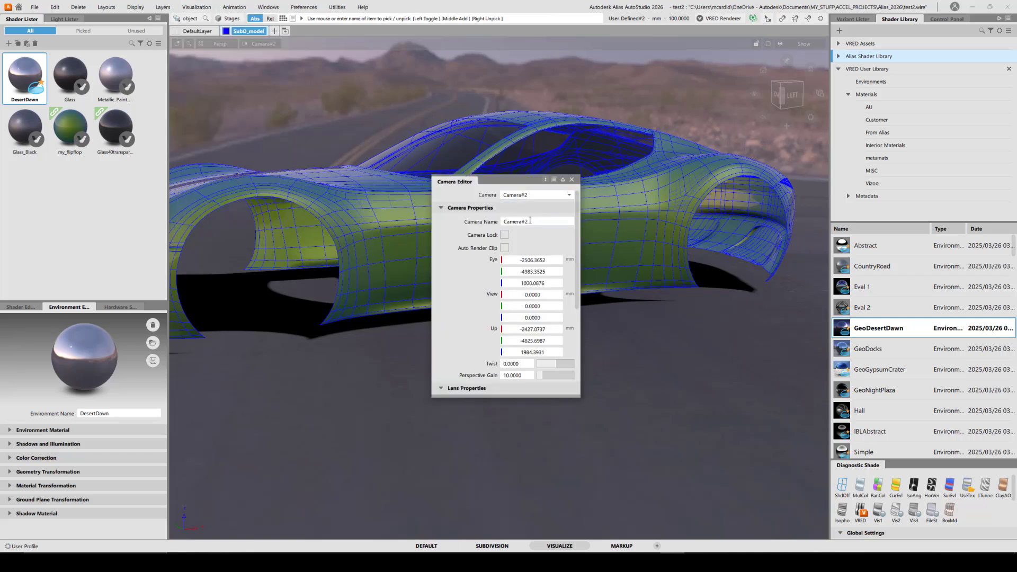
pyautogui.moveTo(535, 222); pyautogui.dragTo(489, 226)
pyautogui.write('my_camera')
pyautogui.press('Return')
pyautogui.click(572, 181)
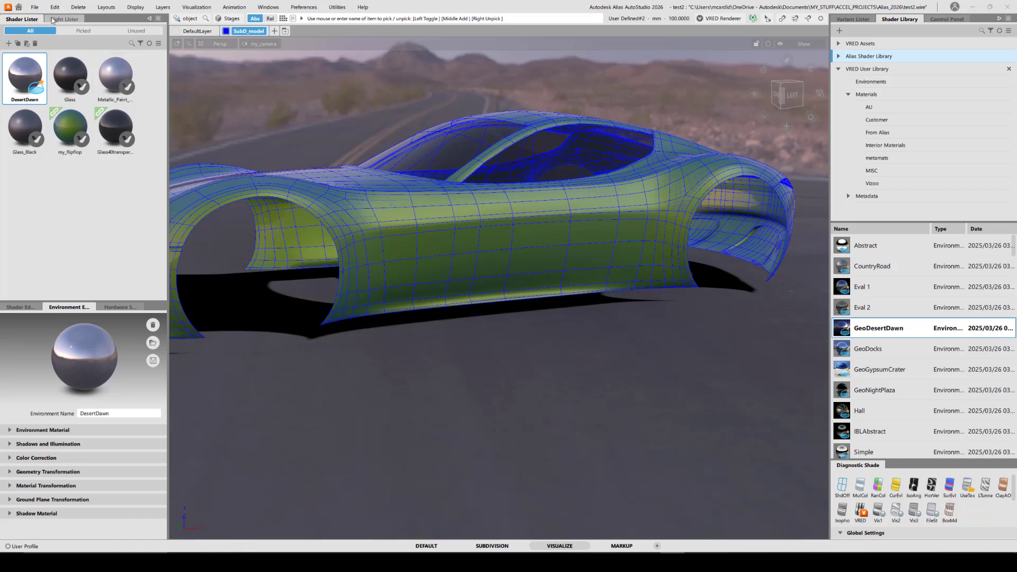
# - Save the scene over the existing test2.wire
pyautogui.click(35, 8)
pyautogui.click(50, 87)
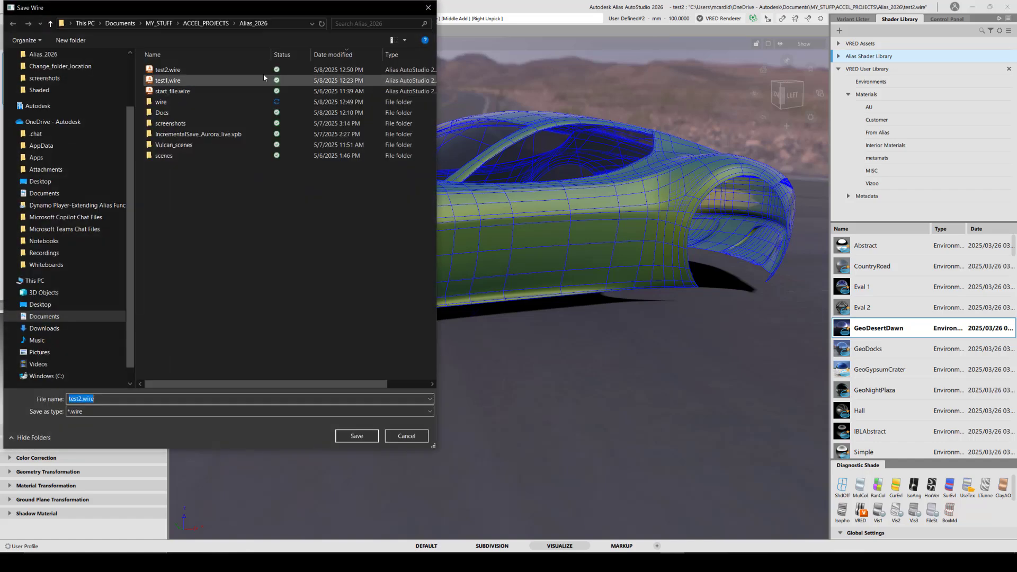
pyautogui.click(357, 435)
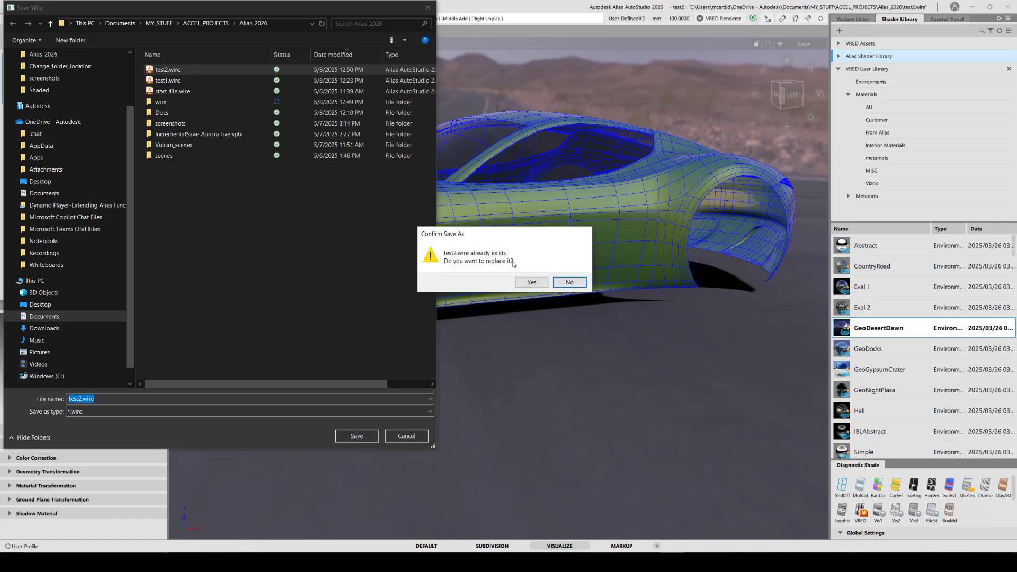
pyautogui.click(524, 282)
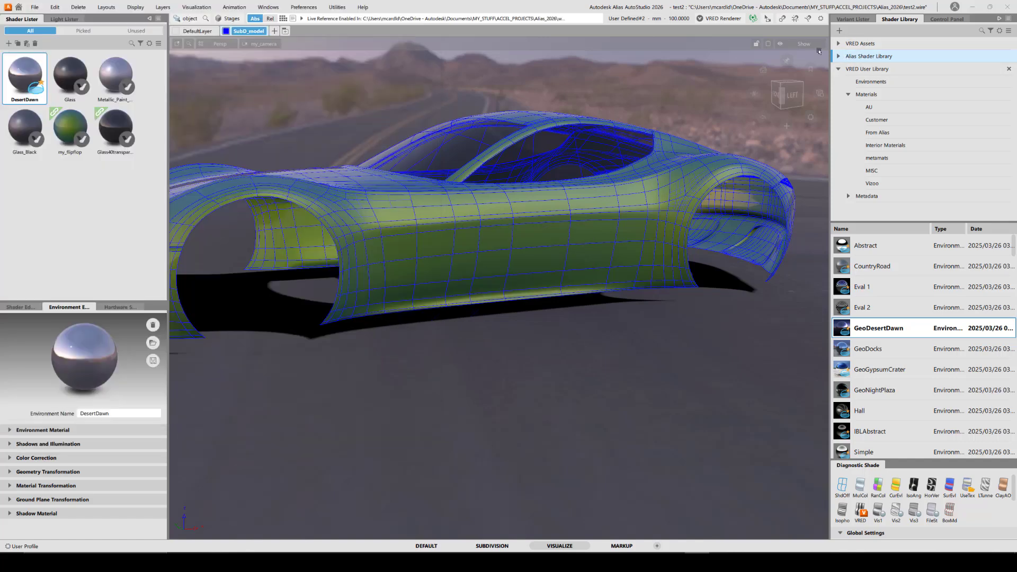
# - Enable the VRED live link and restore Alias to half screen beside VRED
pyautogui.click(753, 19)
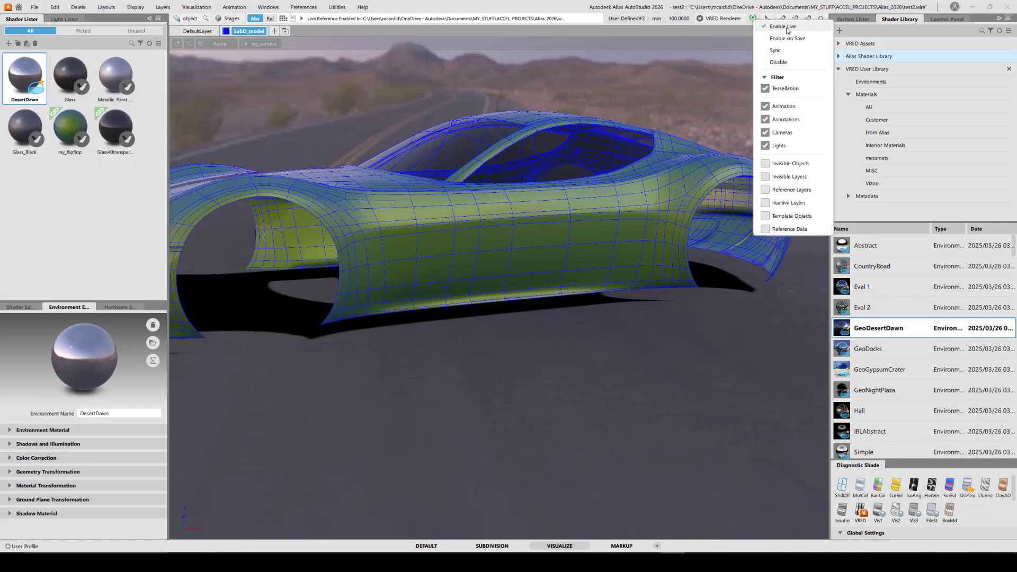
pyautogui.click(990, 7)
pyautogui.click(990, 7)
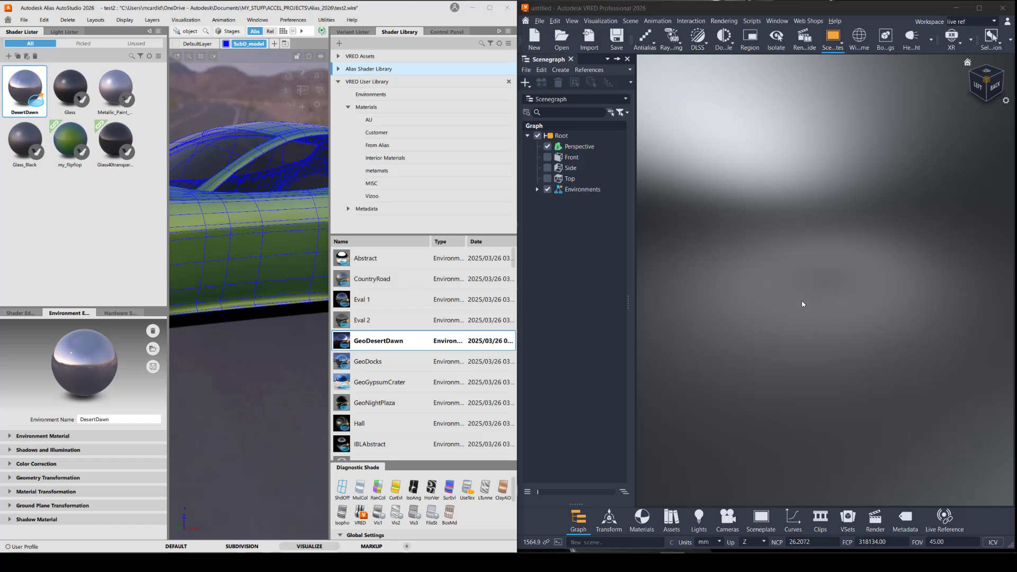
# - Add test2.wire from the Alias_2026 folder as a new entry in VRED's Live Reference panel
pyautogui.rightClick(973, 518)
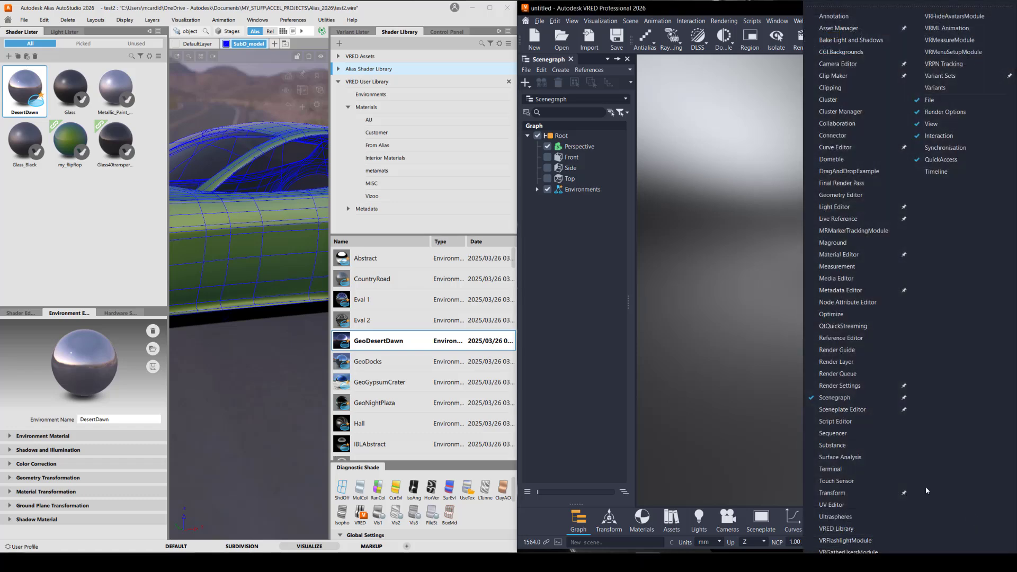
pyautogui.click(879, 223)
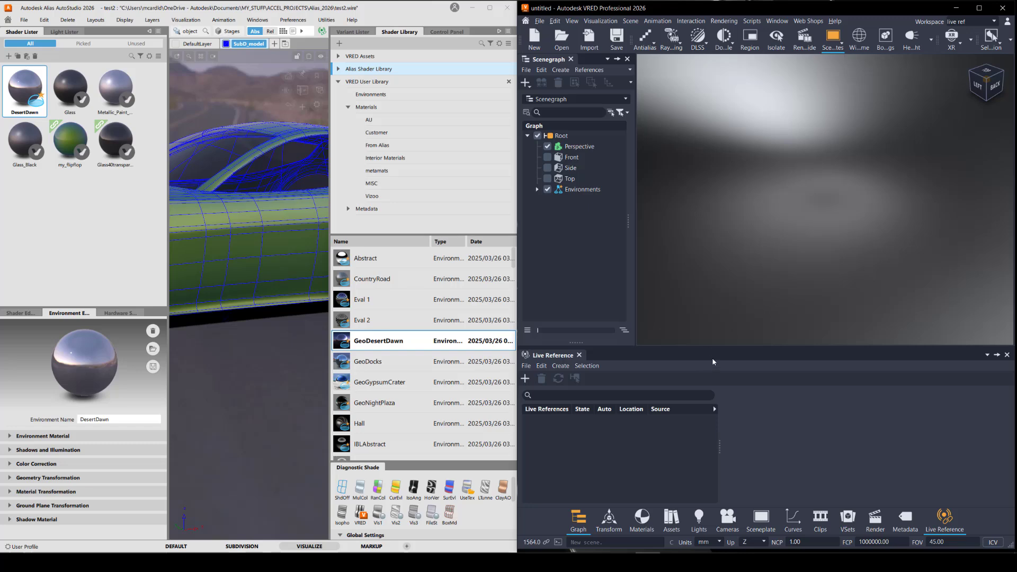
pyautogui.click(526, 379)
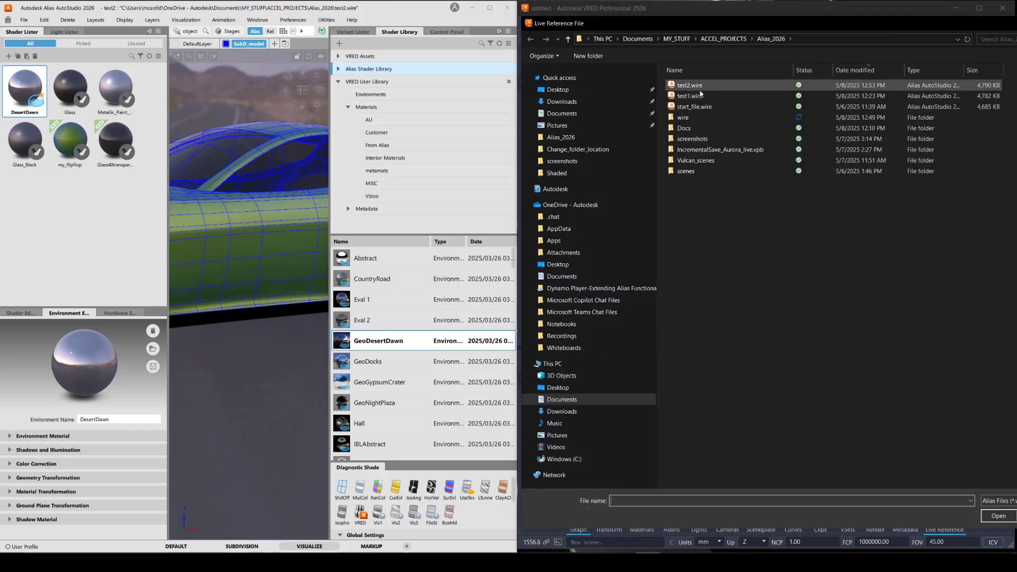
pyautogui.click(693, 88)
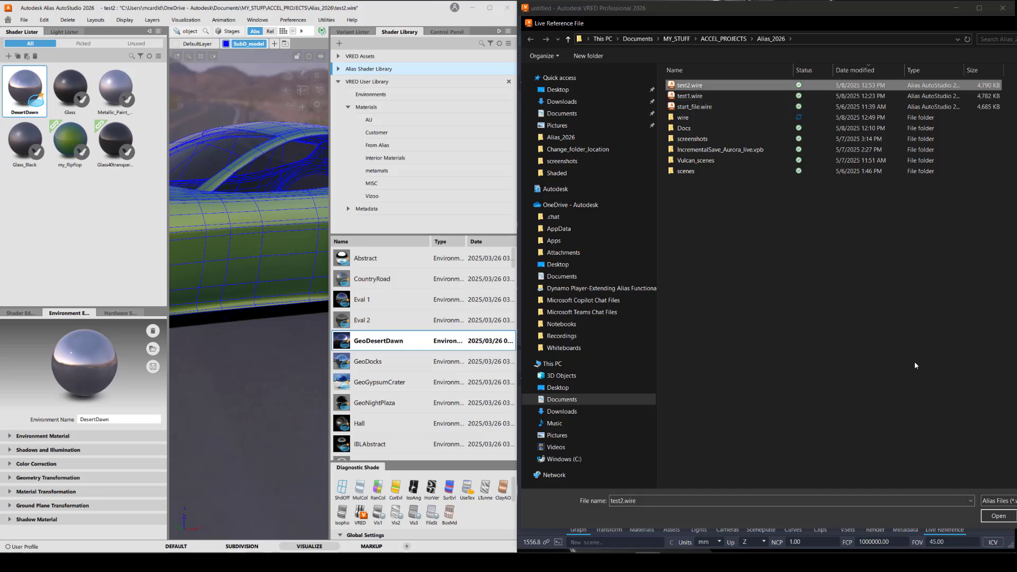
# - Create the test2 live reference, switch to the my_camera view, and enable Auto updating for test2
pyautogui.click(997, 517)
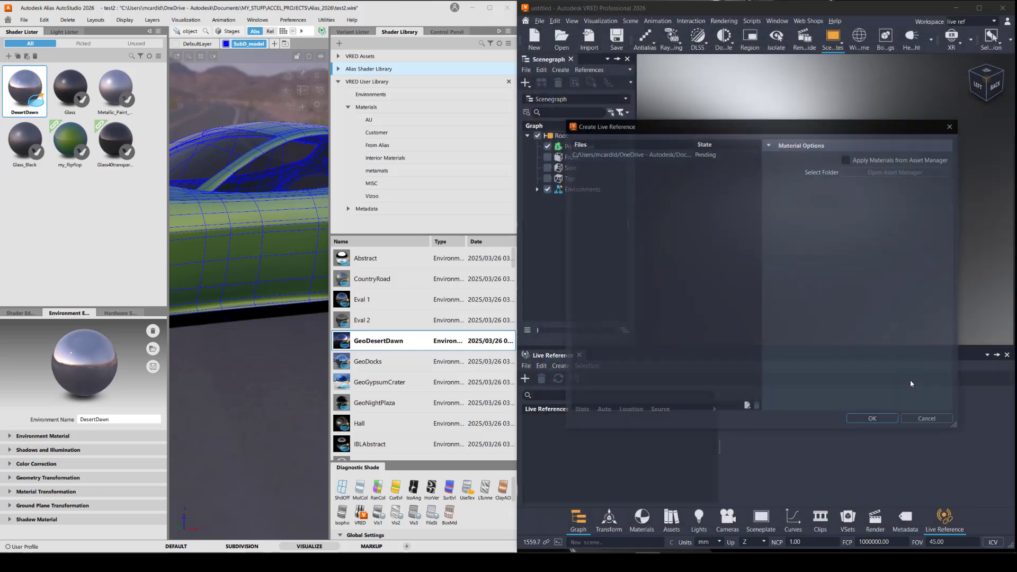
pyautogui.click(881, 420)
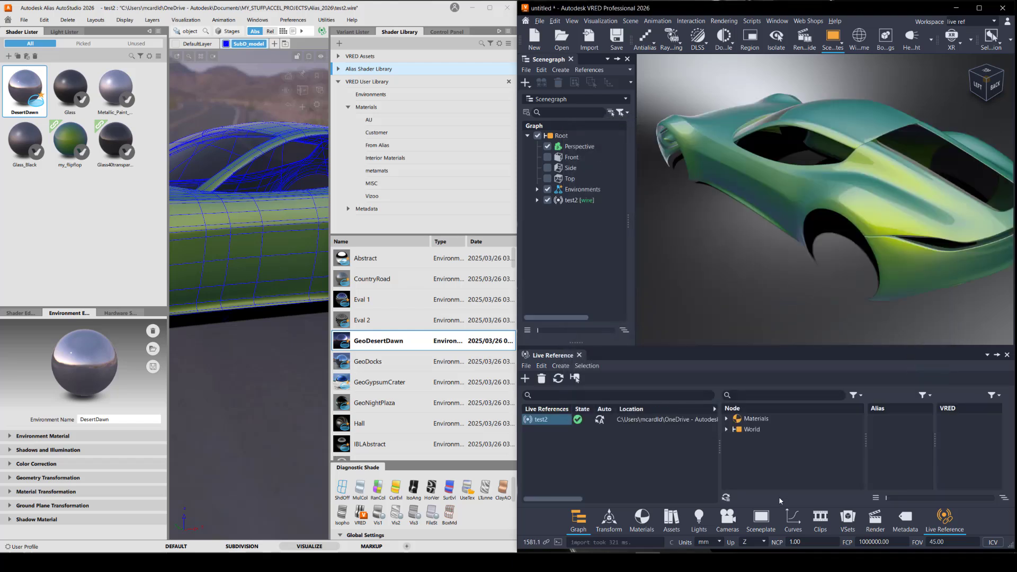
pyautogui.click(727, 519)
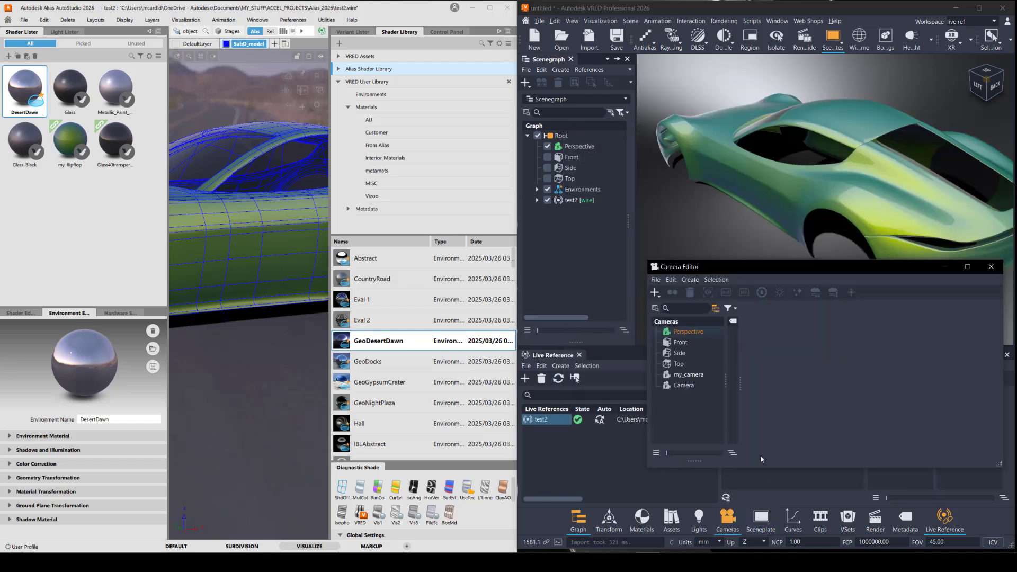
pyautogui.doubleClick(689, 375)
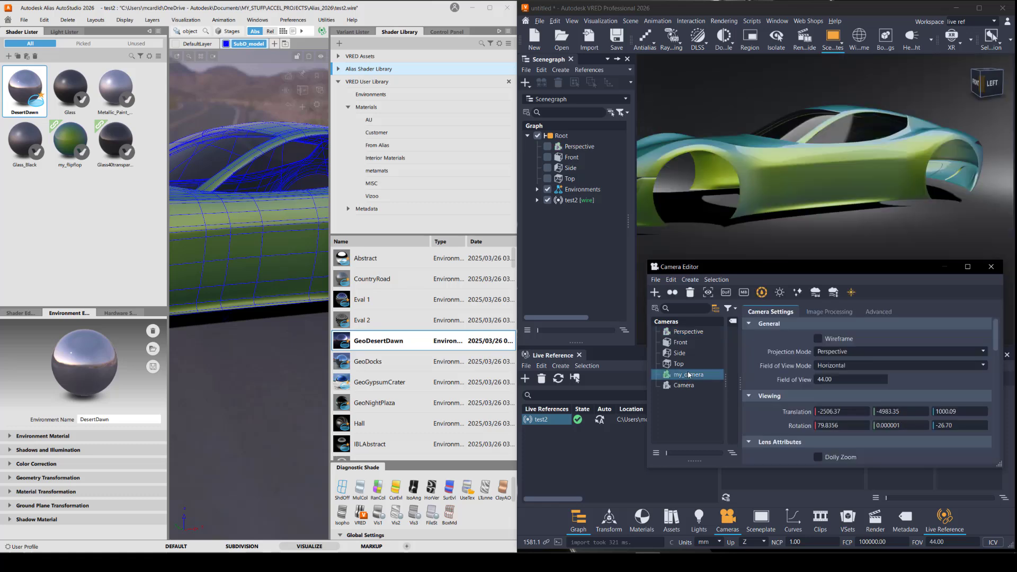
pyautogui.click(991, 266)
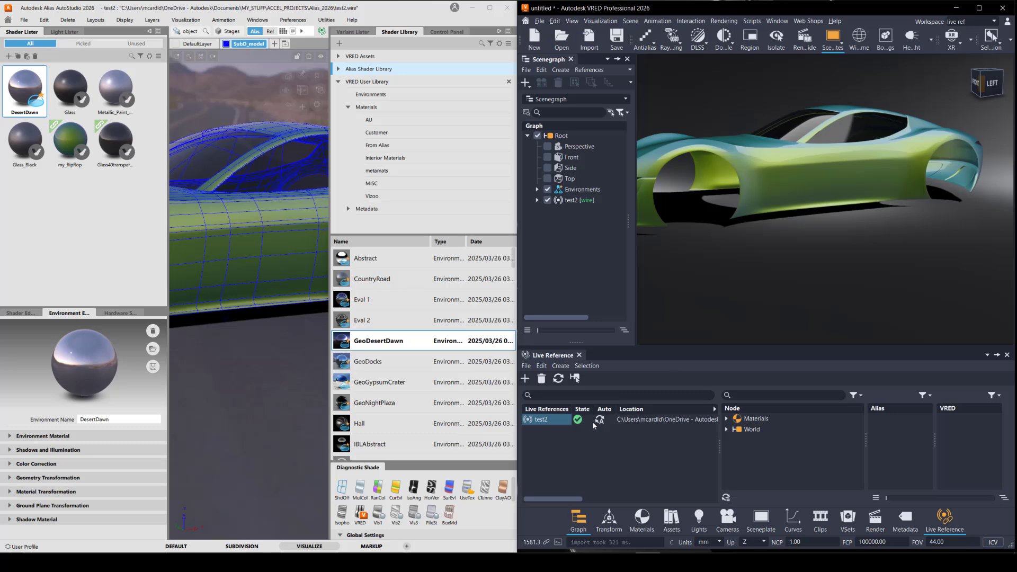
pyautogui.click(602, 420)
pyautogui.keyDown('alt'); pyautogui.keyDown('shift'); pyautogui.moveTo(278, 313); pyautogui.dragTo(299, 300); pyautogui.keyUp('shift'); pyautogui.keyUp('alt')
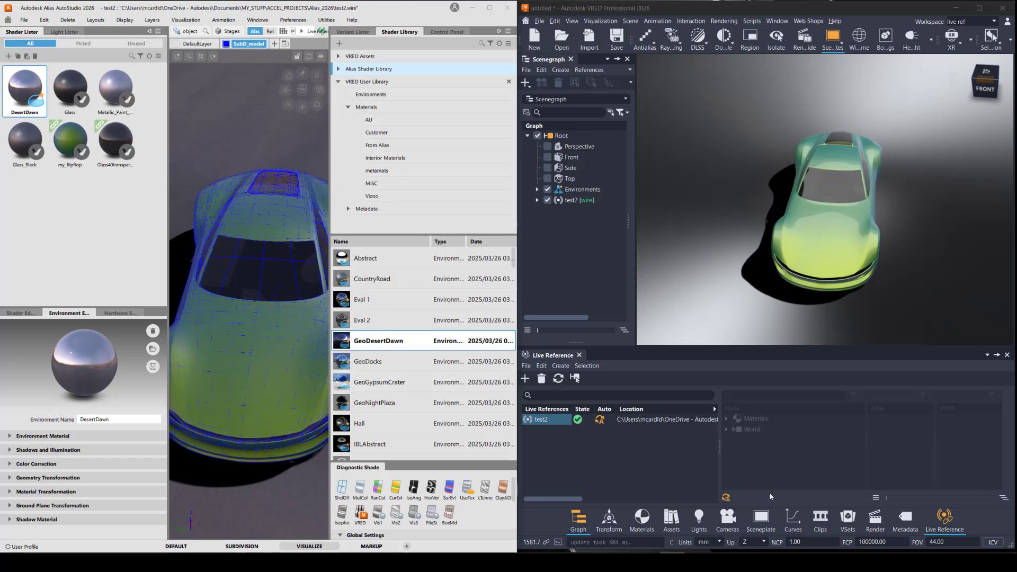
# - Reload all asset directories and accept replacing glass and my_flipflop with their newer versions
pyautogui.click(671, 521)
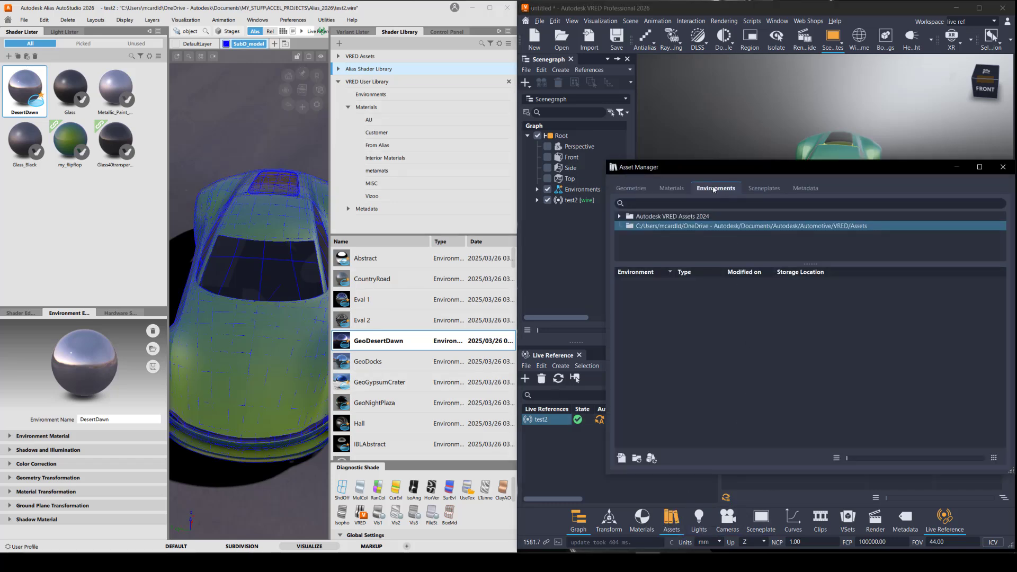
pyautogui.rightClick(690, 226)
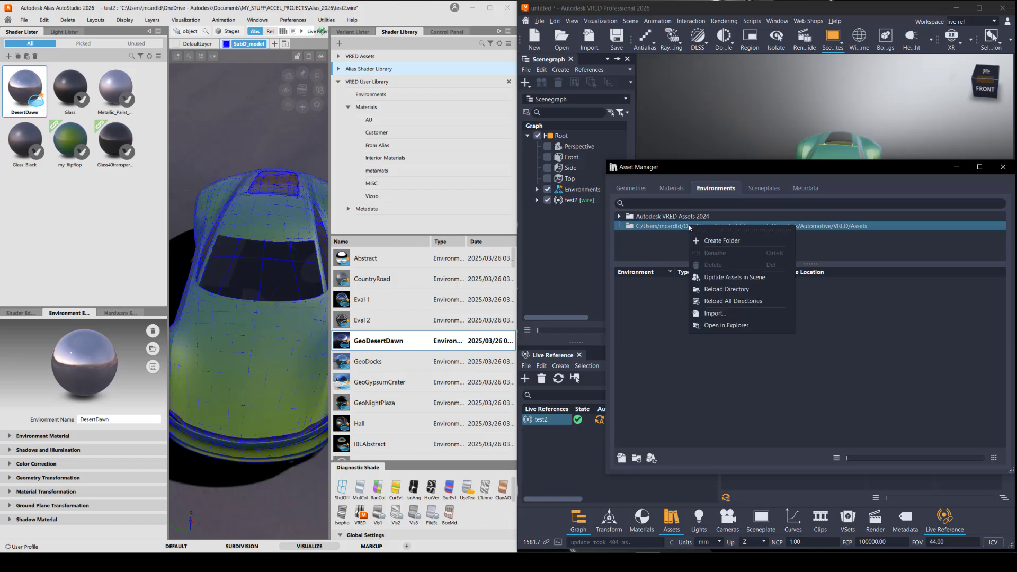
pyautogui.click(730, 301)
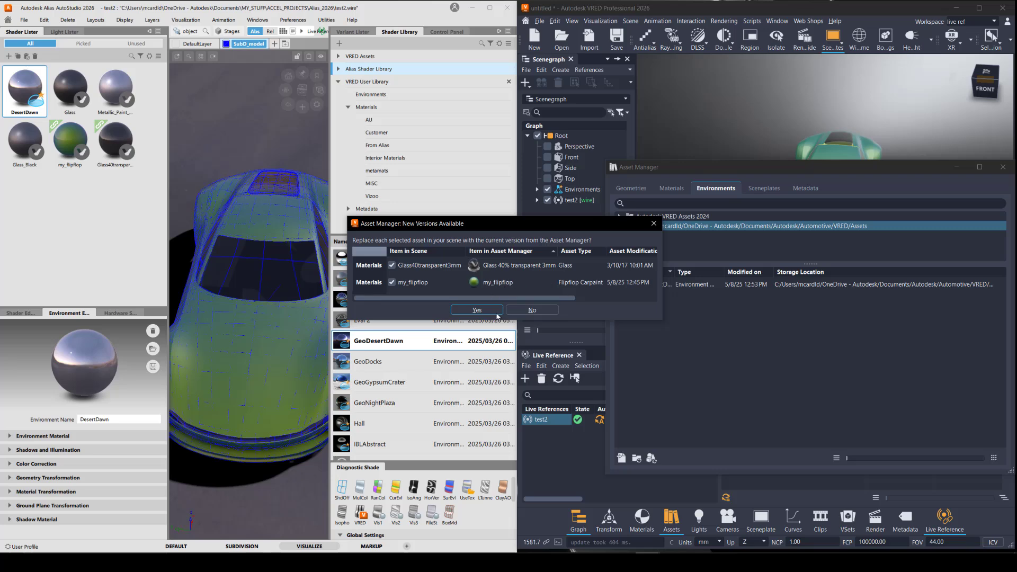
pyautogui.click(494, 311)
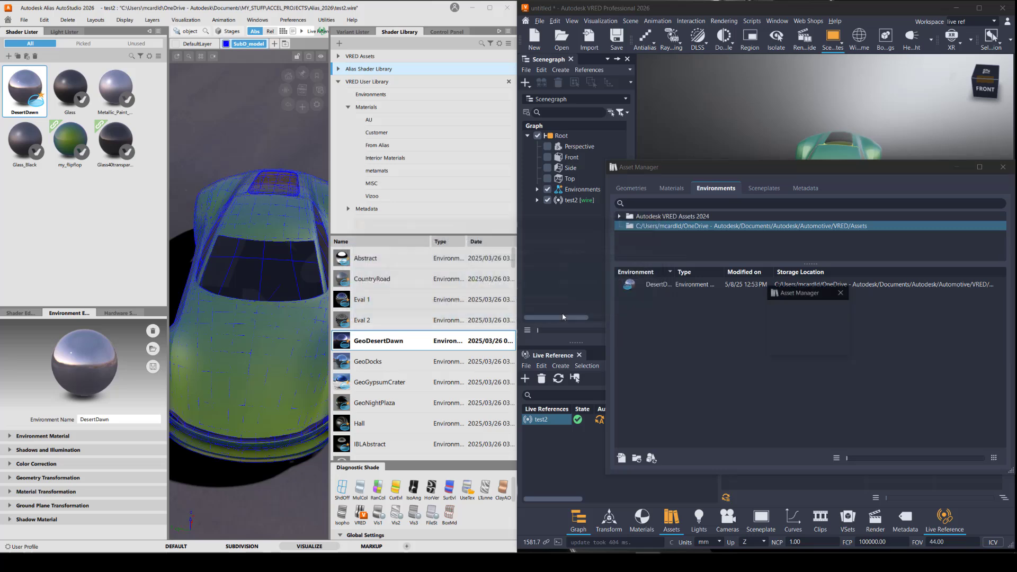
# - Add the DesertDawn environment from the Asset Manager to the viewport
pyautogui.click(658, 286)
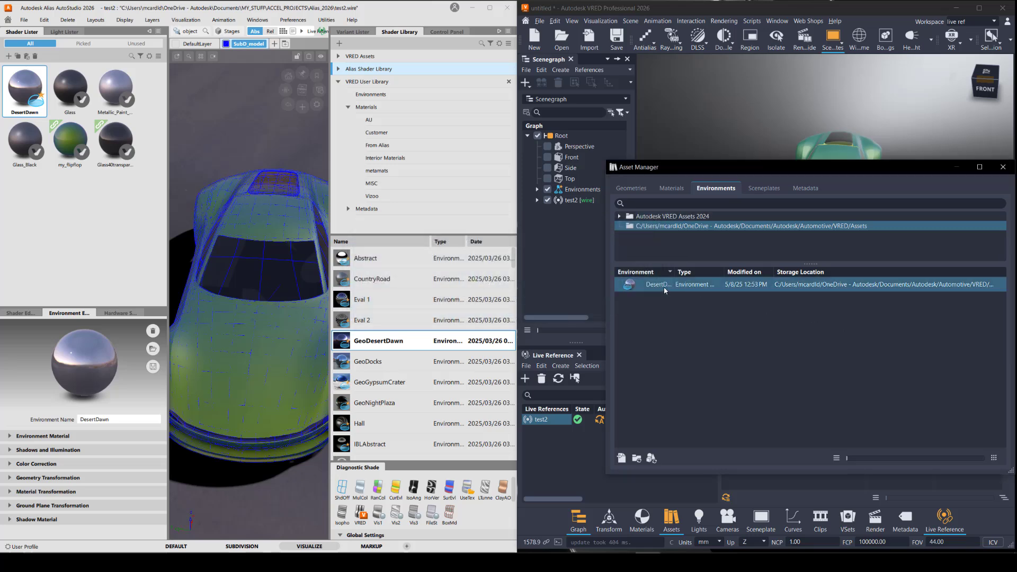
pyautogui.moveTo(664, 290); pyautogui.dragTo(754, 108)
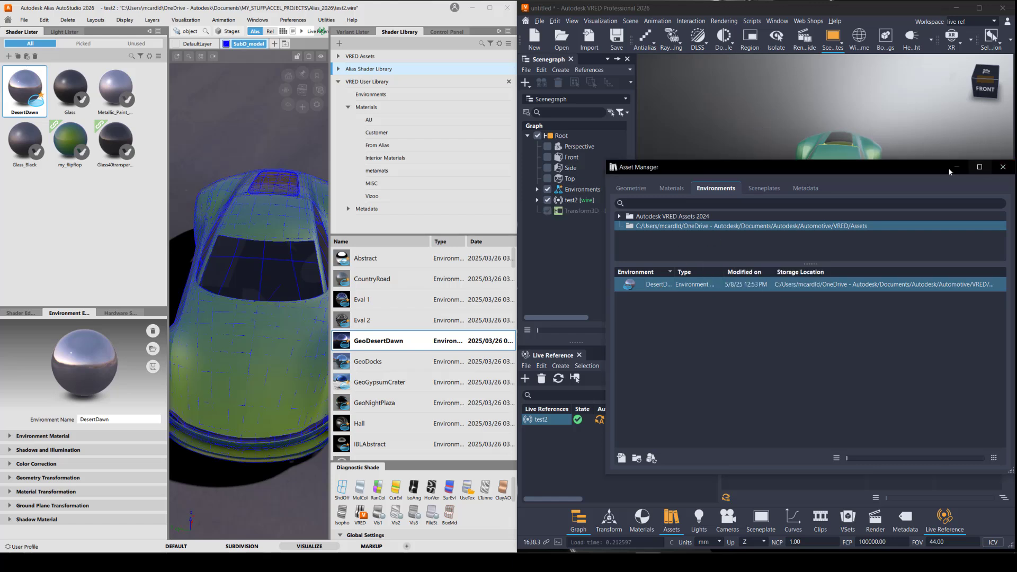
pyautogui.click(1004, 169)
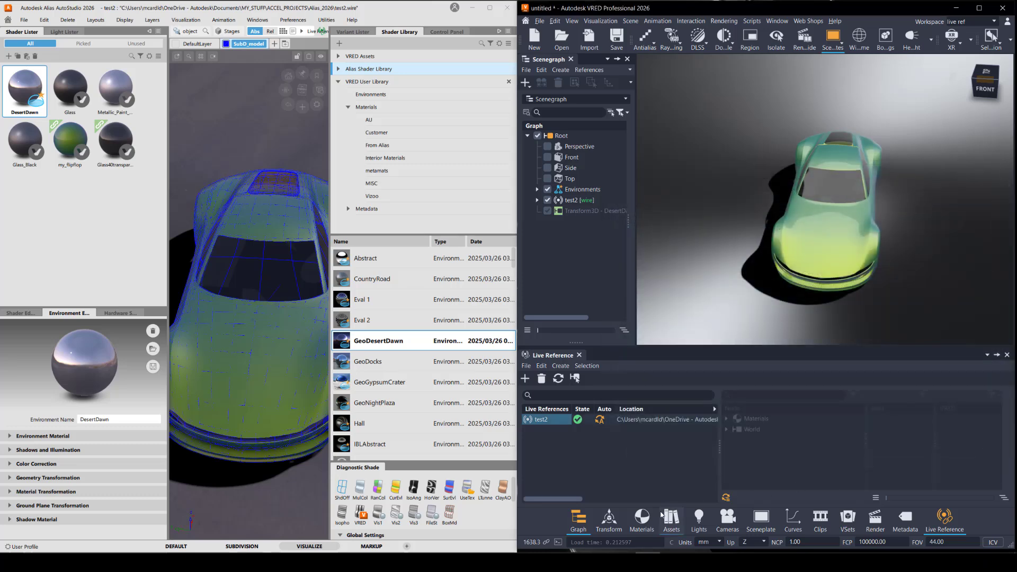
# - Set the Environments switch material's choice to 1: DesertDawn in the Material Editor
pyautogui.click(651, 518)
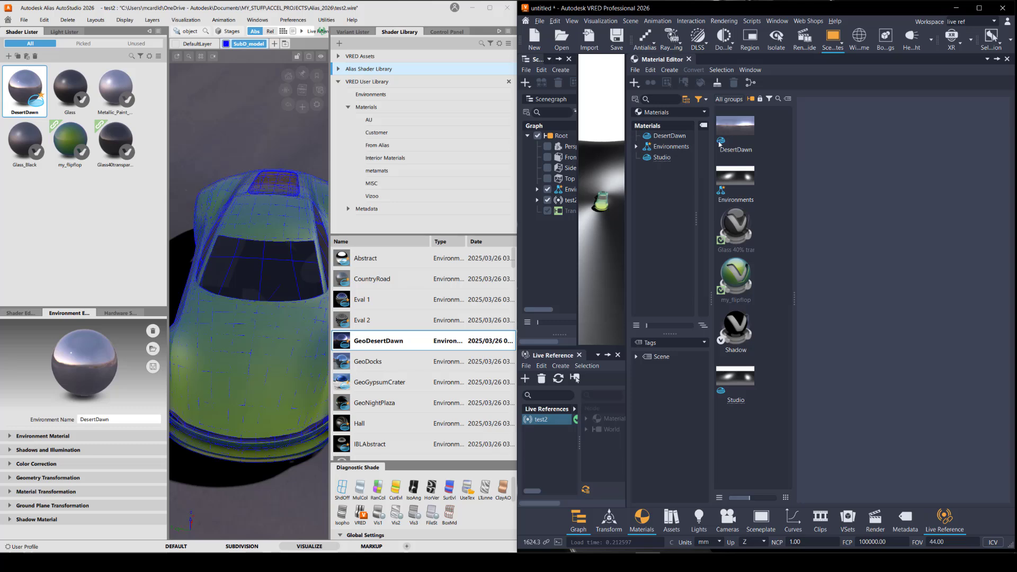
pyautogui.click(736, 133)
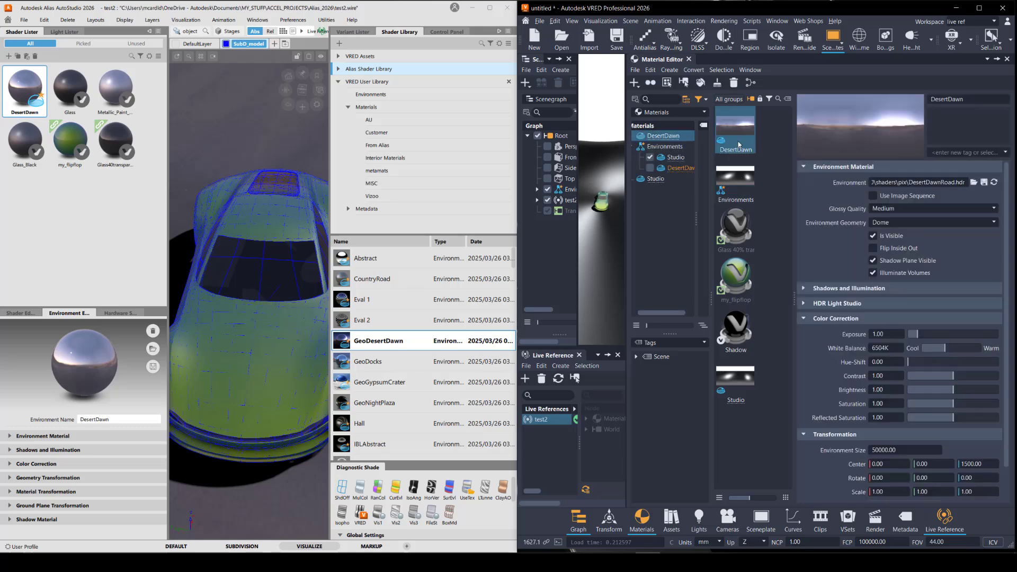
pyautogui.click(741, 179)
pyautogui.click(807, 207)
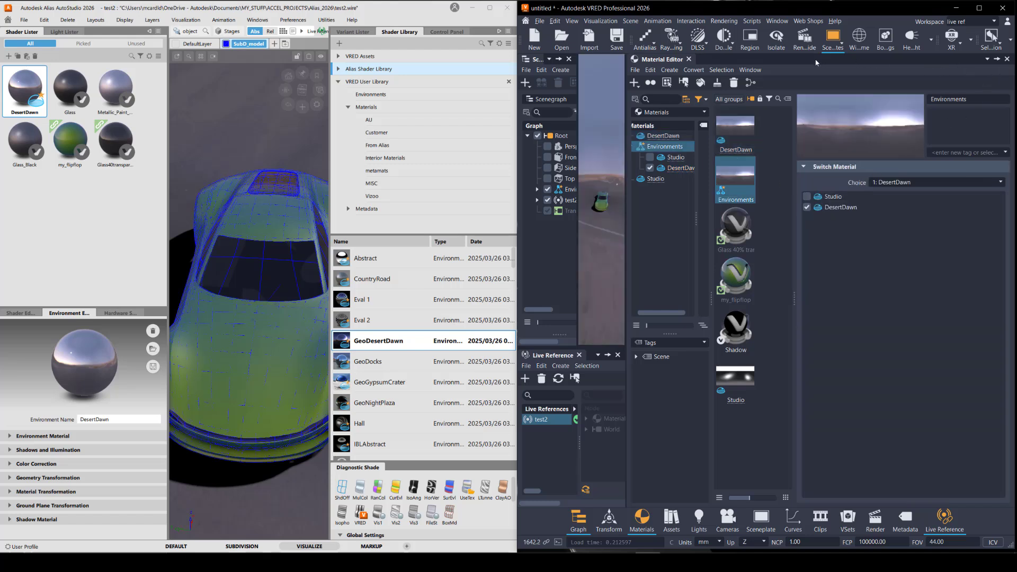
# - Close the Material Editor and set a top view of the car in Alias
pyautogui.click(1007, 59)
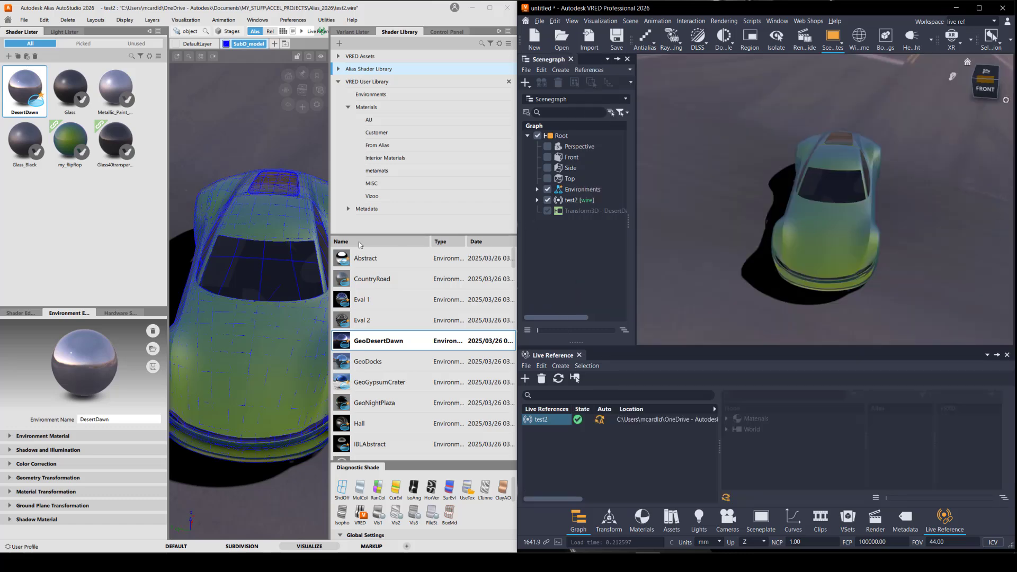
pyautogui.keyDown('alt'); pyautogui.keyDown('shift'); pyautogui.moveTo(318, 239); pyautogui.dragTo(288, 290); pyautogui.keyUp('shift'); pyautogui.keyUp('alt')
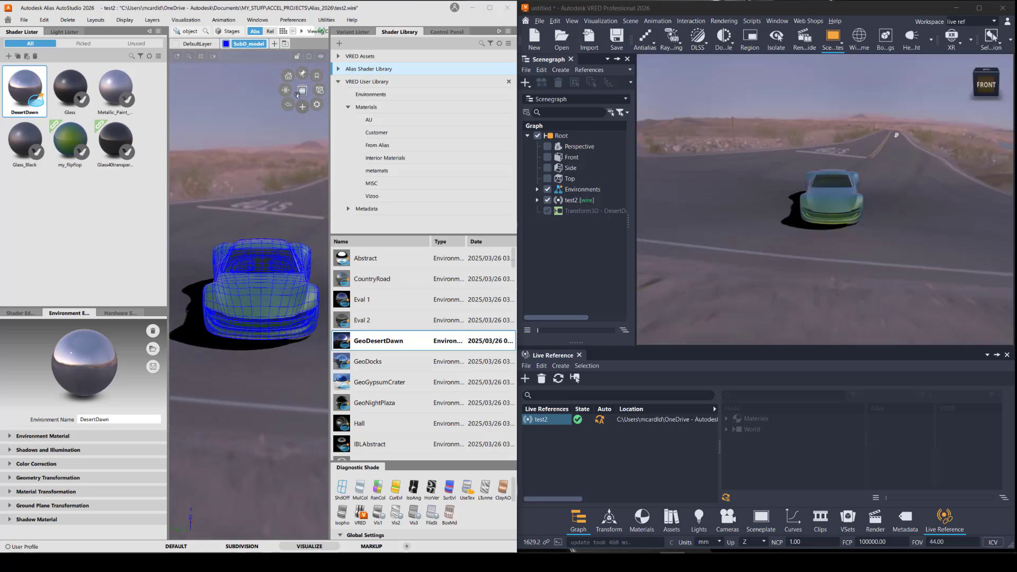
pyautogui.click(299, 93)
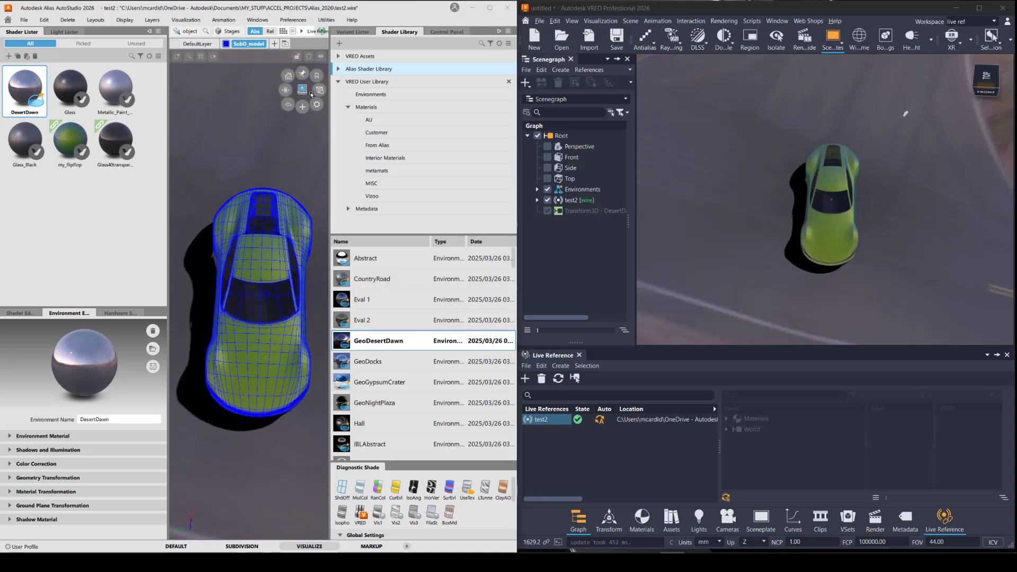
# - Switch to the DEFAULT workspace and display the car body's CVs and hulls
pyautogui.click(175, 546)
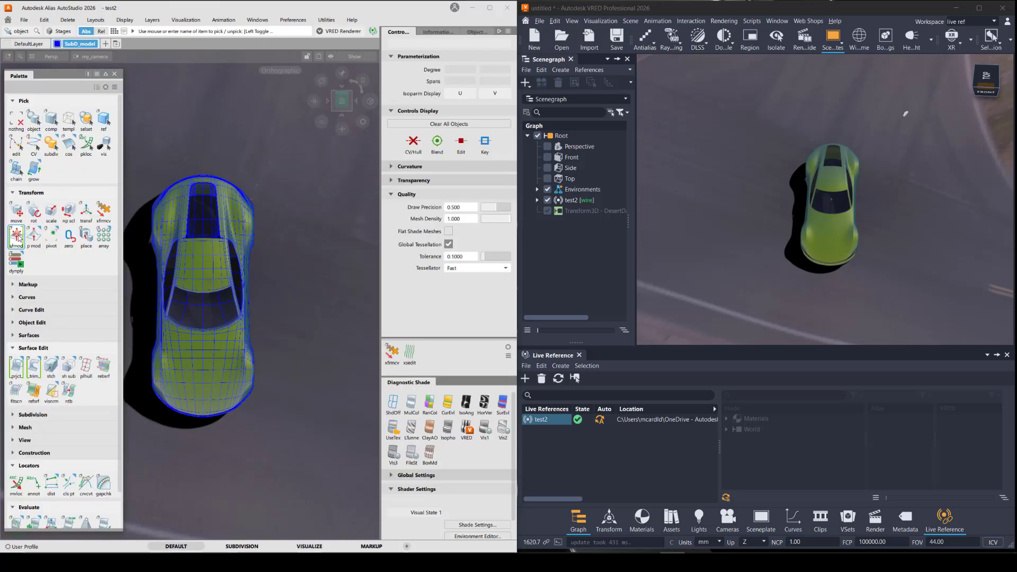
pyautogui.doubleClick(18, 238)
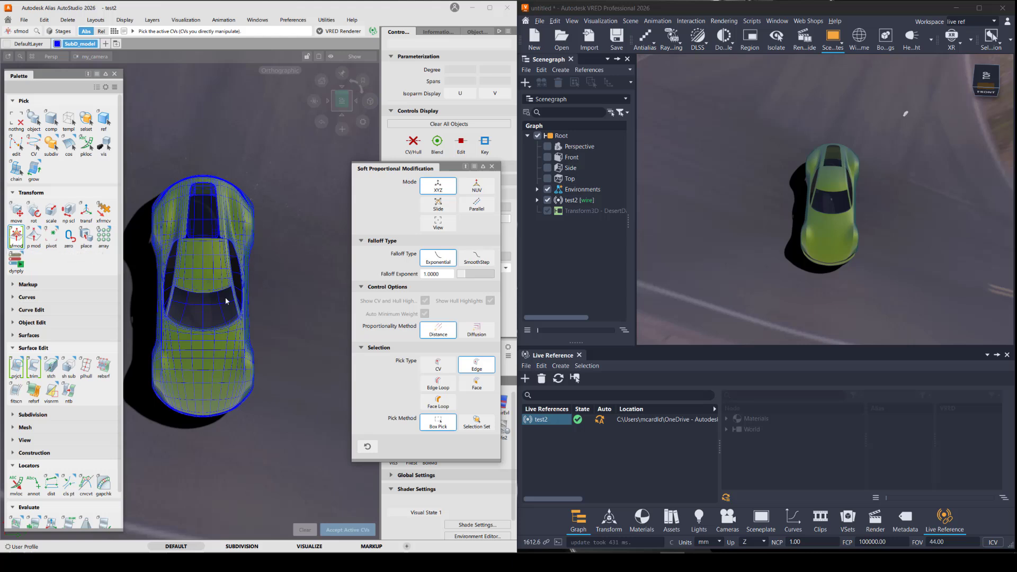
pyautogui.keyDown('ctrl'); pyautogui.keyDown('shift'); pyautogui.moveTo(297, 285); pyautogui.dragTo(339, 292); pyautogui.keyUp('shift'); pyautogui.keyUp('ctrl')
pyautogui.click(208, 377)
pyautogui.click(413, 158)
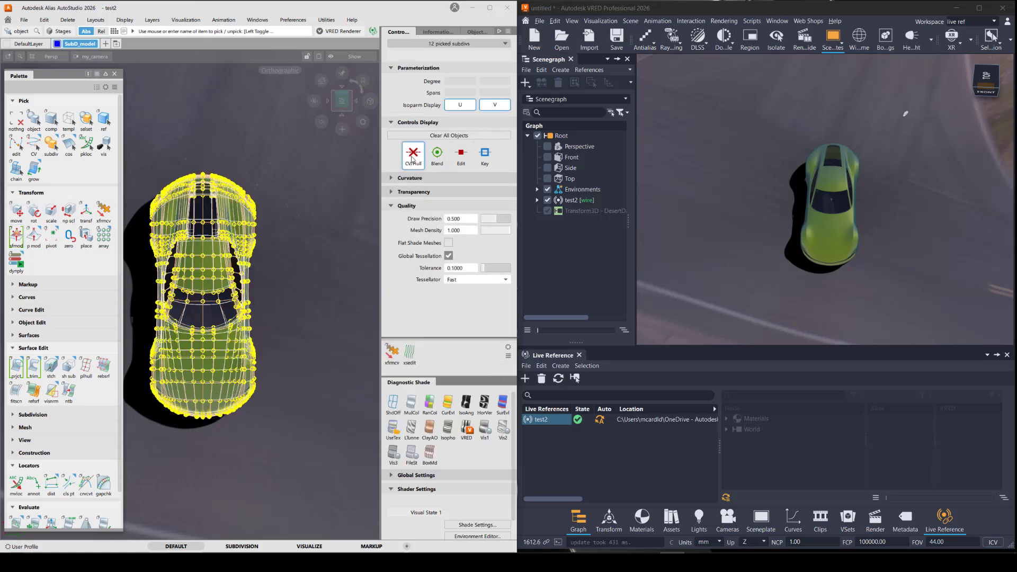
pyautogui.keyDown('ctrl'); pyautogui.keyDown('shift'); pyautogui.moveTo(325, 217); pyautogui.dragTo(318, 259); pyautogui.keyUp('shift'); pyautogui.keyUp('ctrl')
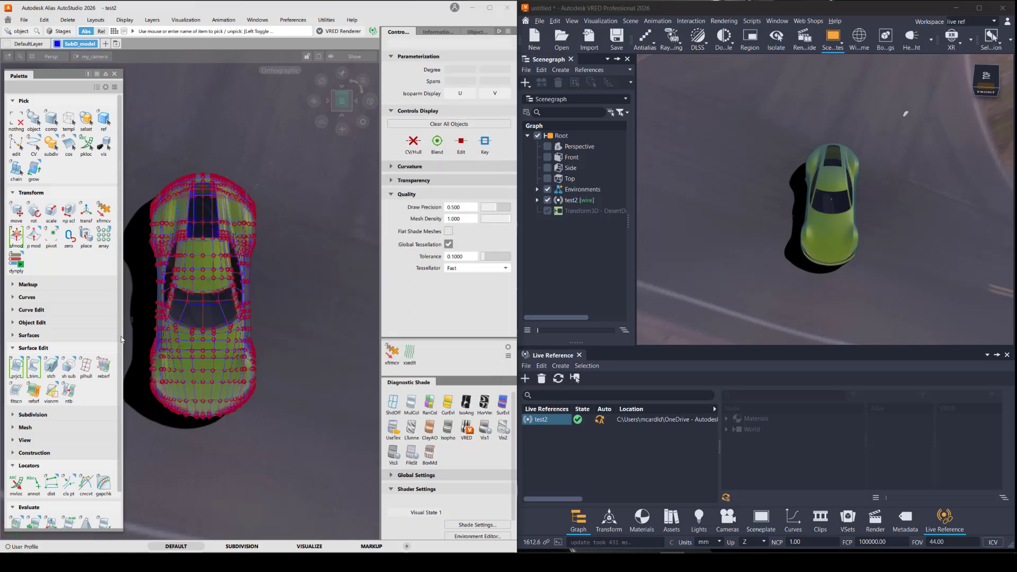
# - Start Soft Proportional Modification and pick the first roof centre-line CVs as active
pyautogui.click(17, 237)
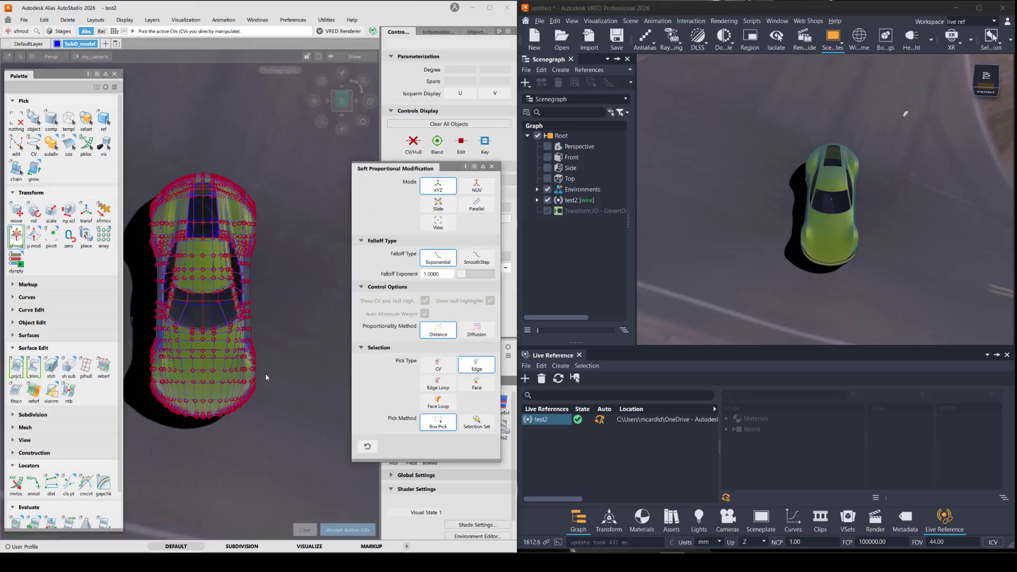
pyautogui.scroll(5, 257, 385)
pyautogui.keyDown('alt'); pyautogui.keyDown('shift'); pyautogui.moveTo(212, 201); pyautogui.dragTo(241, 130, button='middle'); pyautogui.keyUp('shift'); pyautogui.keyUp('alt')
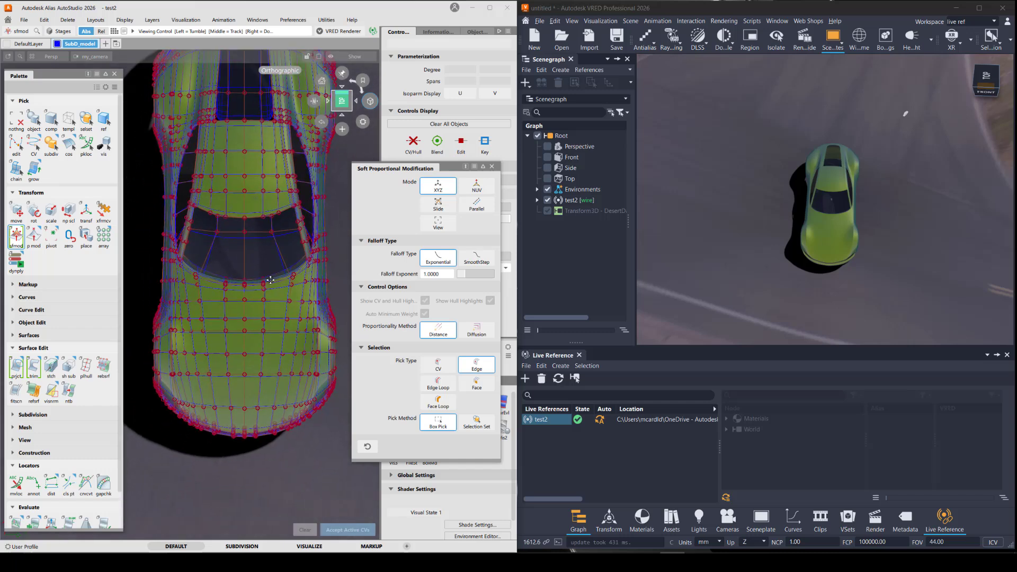
pyautogui.click(244, 144)
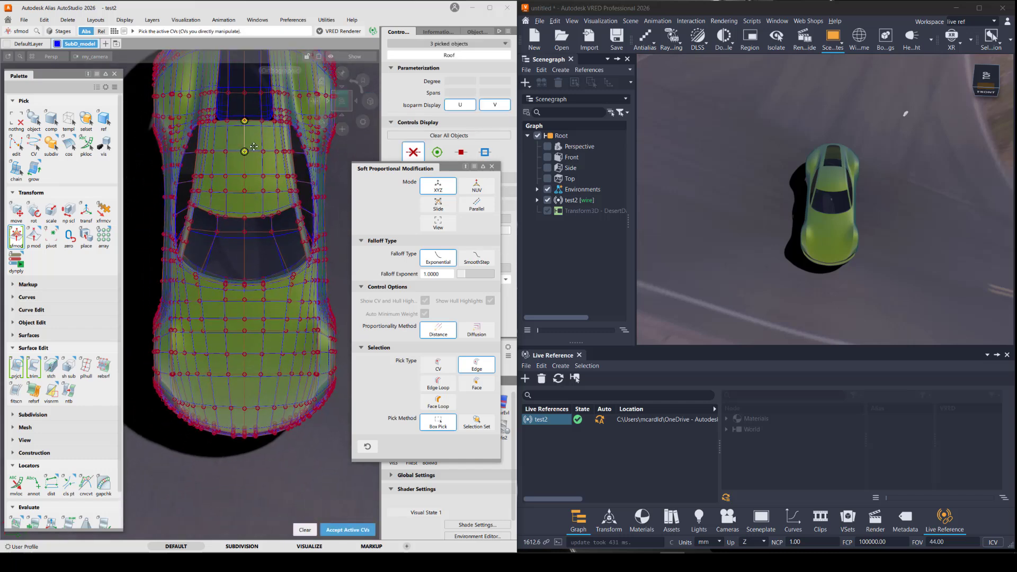
# - Add the remaining three roof centre-line edges and accept them as the active CVs
pyautogui.click(244, 164)
pyautogui.click(244, 183)
pyautogui.click(244, 204)
pyautogui.press('Return')
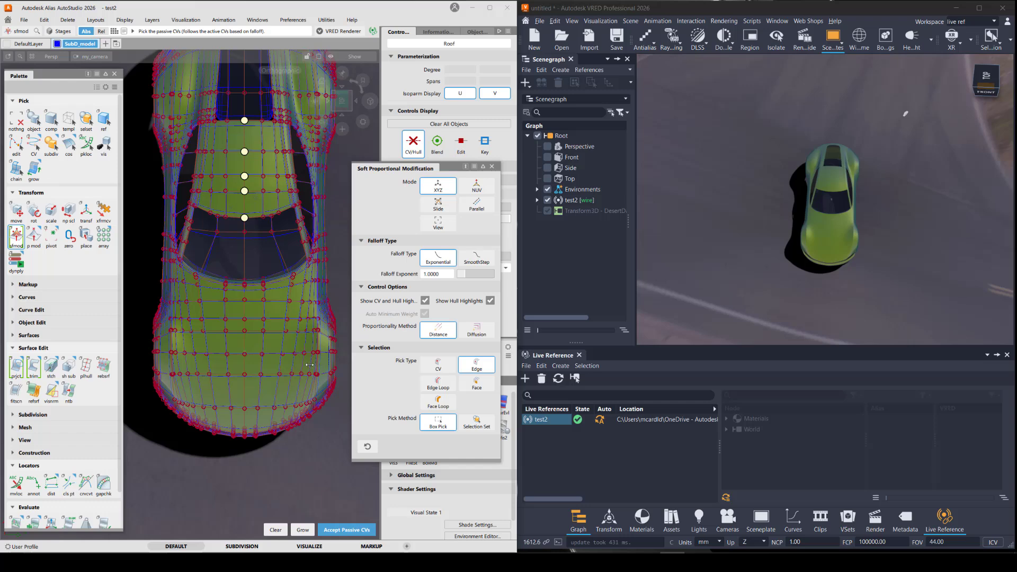
# - Pick the neighbouring roof CVs and a block of roof CVs as passive, then accept them
pyautogui.click(263, 142)
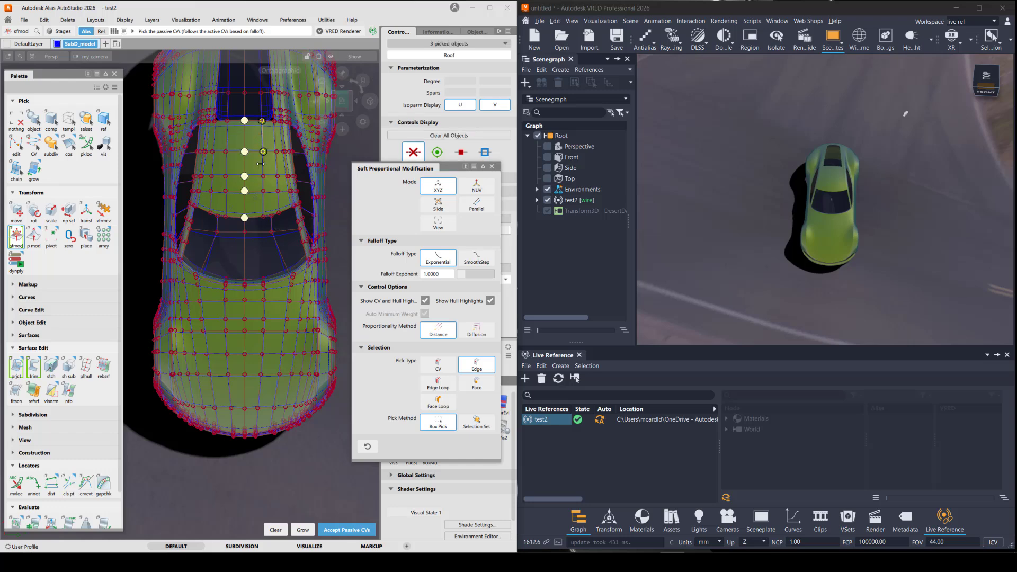
pyautogui.click(263, 176)
pyautogui.click(263, 190)
pyautogui.click(263, 216)
pyautogui.moveTo(235, 205); pyautogui.dragTo(257, 223)
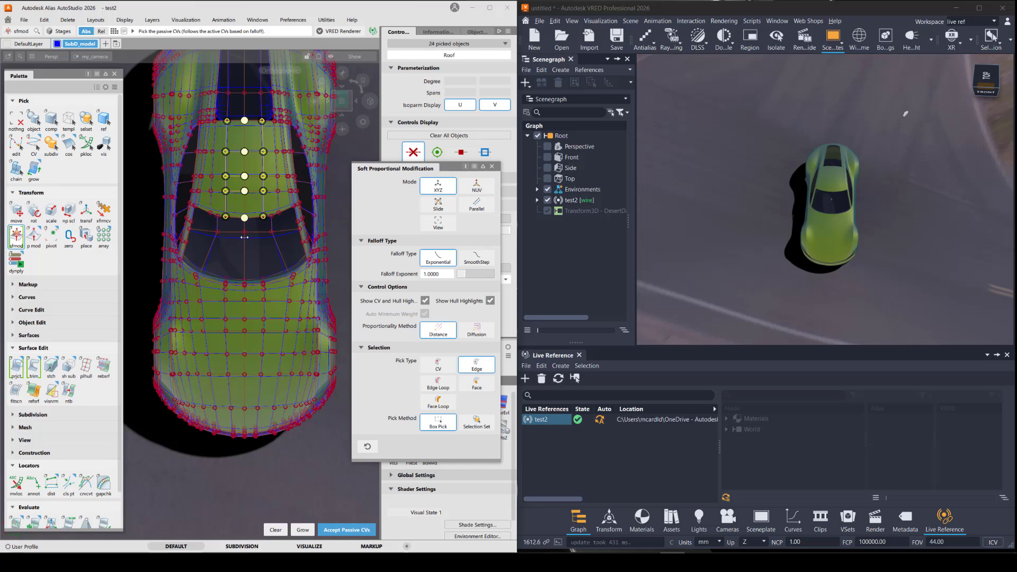
pyautogui.press('Return')
pyautogui.keyDown('alt'); pyautogui.keyDown('shift'); pyautogui.moveTo(287, 263); pyautogui.dragTo(267, 350); pyautogui.keyUp('shift'); pyautogui.keyUp('alt')
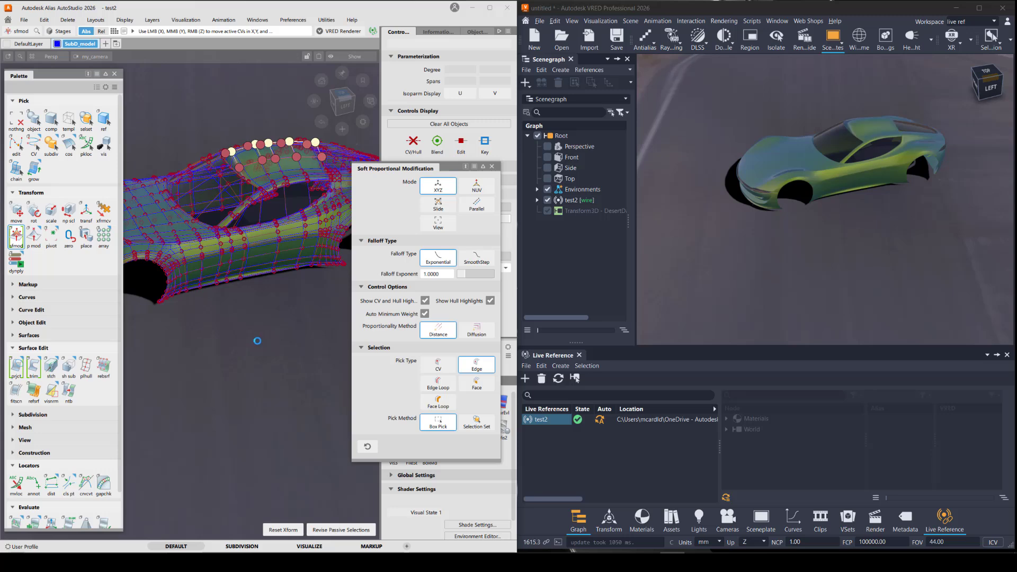
# - Move the active roof centre-line CVs with soft modification and orbit to inspect the reshaped roof
pyautogui.moveTo(255, 339)
pyautogui.mouseDown(button='right')
pyautogui.moveTo(253, 356)
pyautogui.moveTo(265, 349)
pyautogui.mouseUp(button='right')
pyautogui.keyDown('alt'); pyautogui.keyDown('shift'); pyautogui.moveTo(225, 299); pyautogui.dragTo(311, 209); pyautogui.keyUp('shift'); pyautogui.keyUp('alt')
pyautogui.keyDown('alt'); pyautogui.keyDown('shift'); pyautogui.moveTo(311, 210); pyautogui.dragTo(285, 420, button='right'); pyautogui.keyUp('shift'); pyautogui.keyUp('alt')
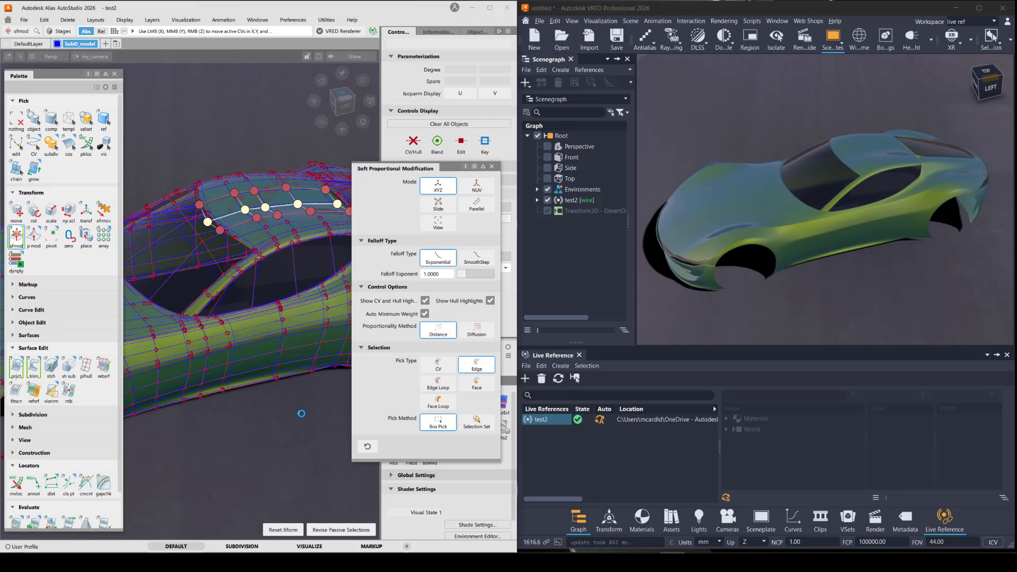
pyautogui.keyDown('alt'); pyautogui.keyDown('shift'); pyautogui.moveTo(288, 366); pyautogui.dragTo(282, 361); pyautogui.keyUp('shift'); pyautogui.keyUp('alt')
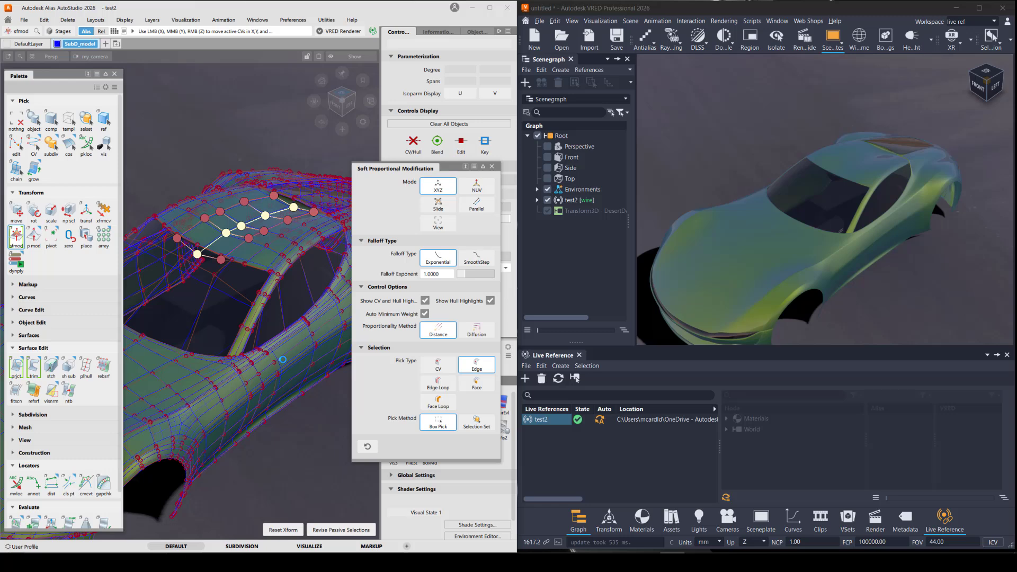
# - Display the list of scene objects
pyautogui.click(488, 33)
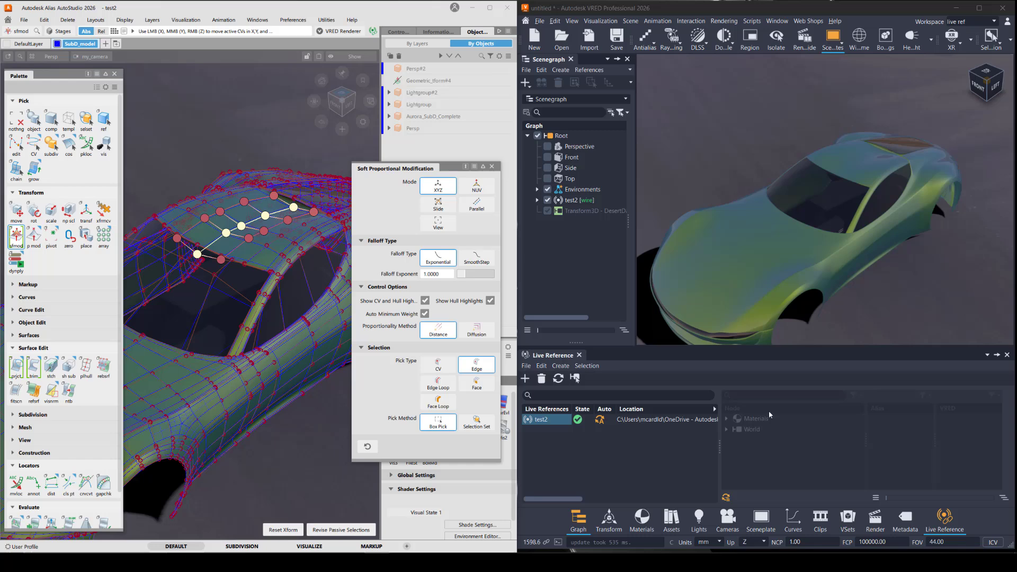
# - Apply the JapaneseBeetle flip-flop carpaint from the Asset Manager's Materials to the live-referenced car
pyautogui.click(641, 519)
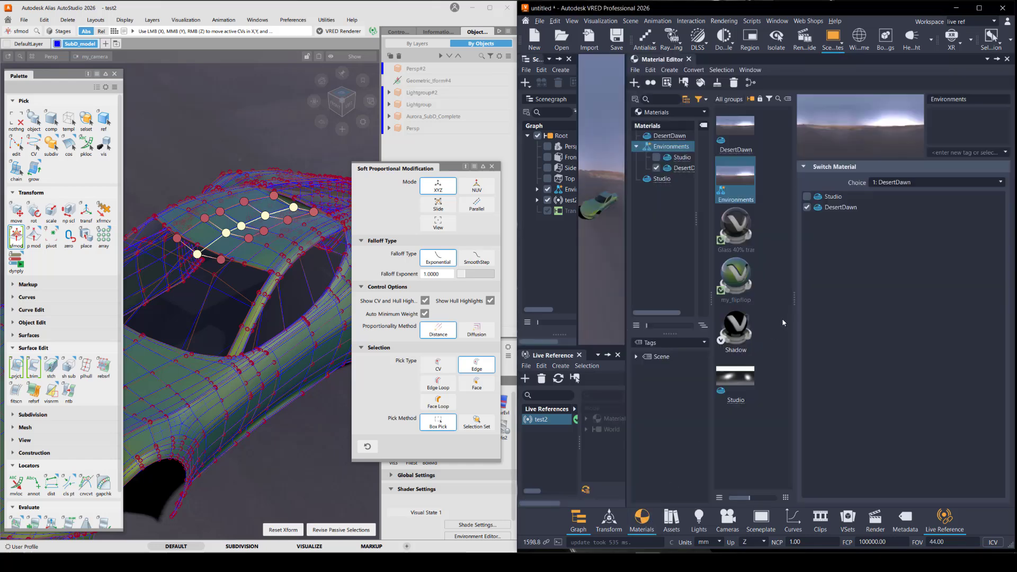
pyautogui.click(1007, 59)
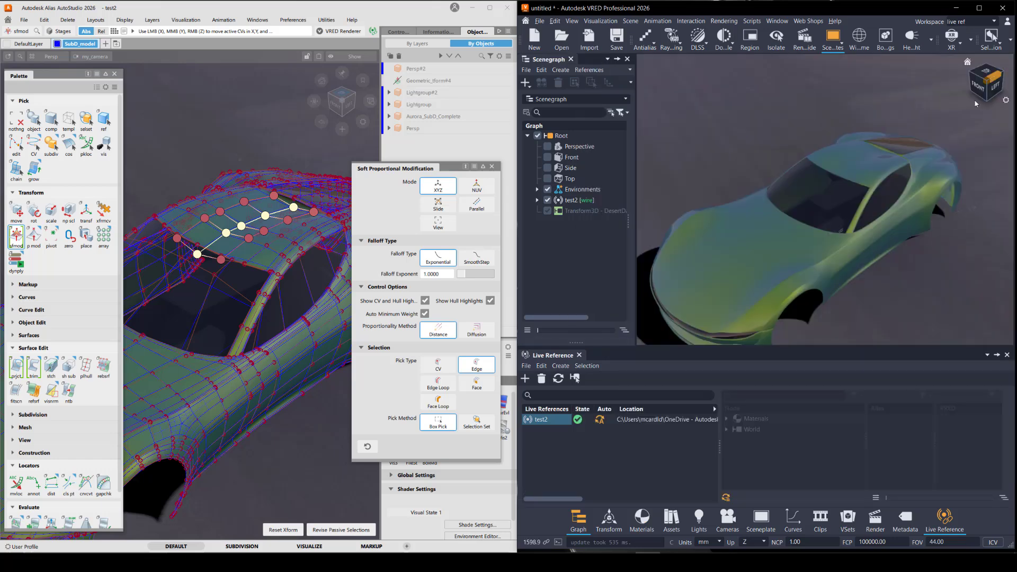
pyautogui.click(671, 518)
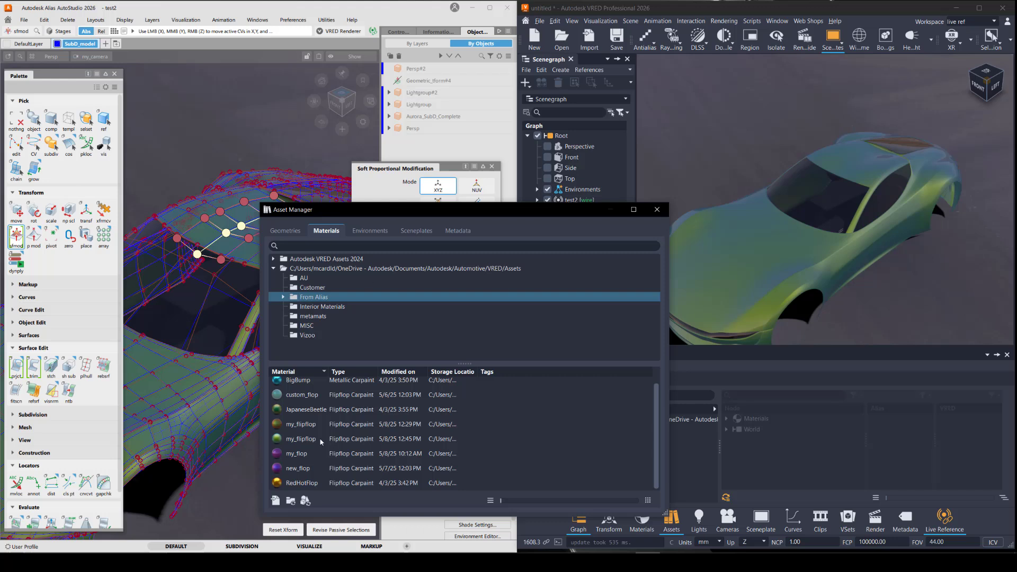
pyautogui.moveTo(294, 412); pyautogui.dragTo(703, 275)
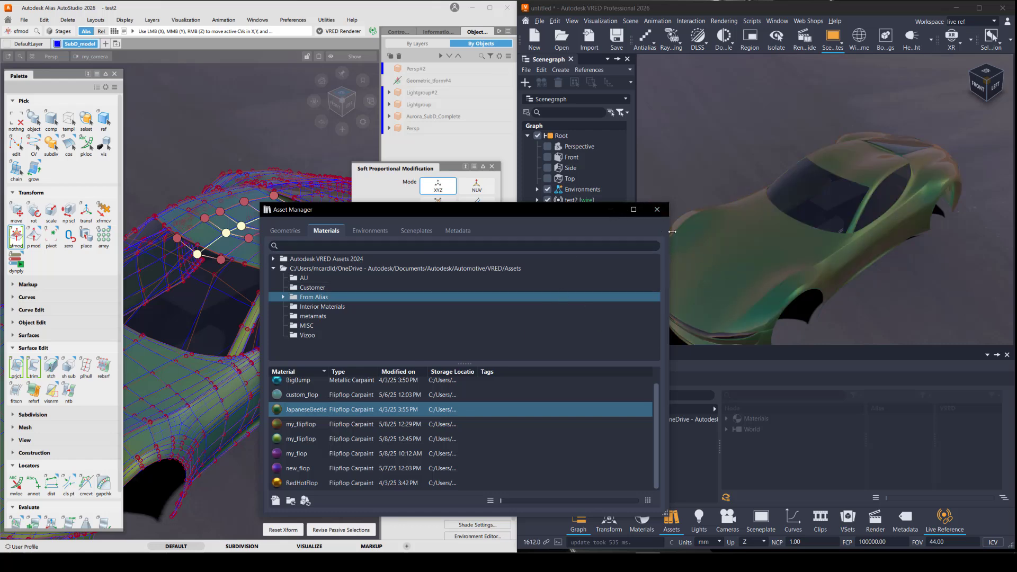
pyautogui.click(657, 210)
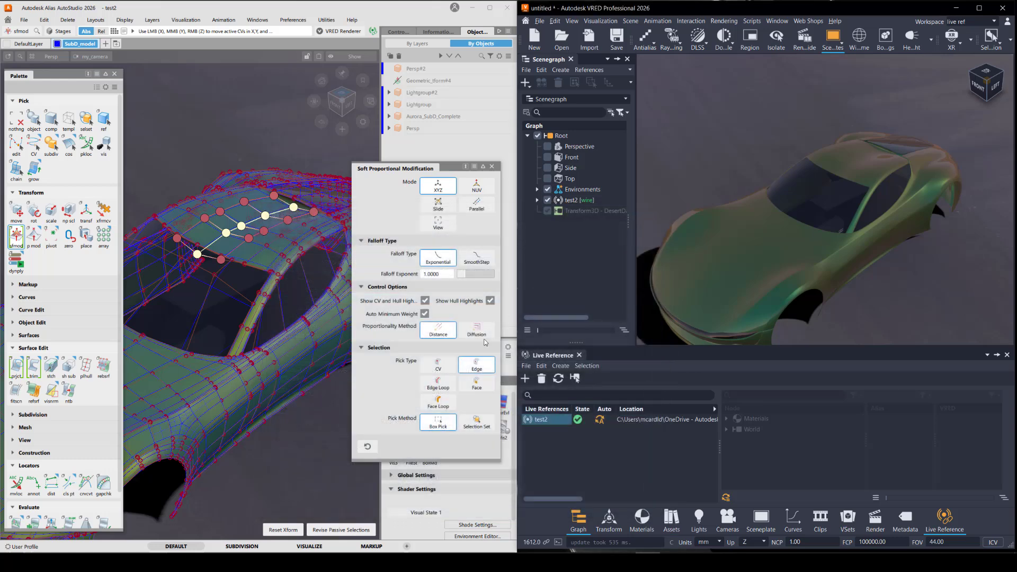
# - Close the Soft Proportional Modification window and switch Alias to the VISUALIZE workspace
pyautogui.click(491, 167)
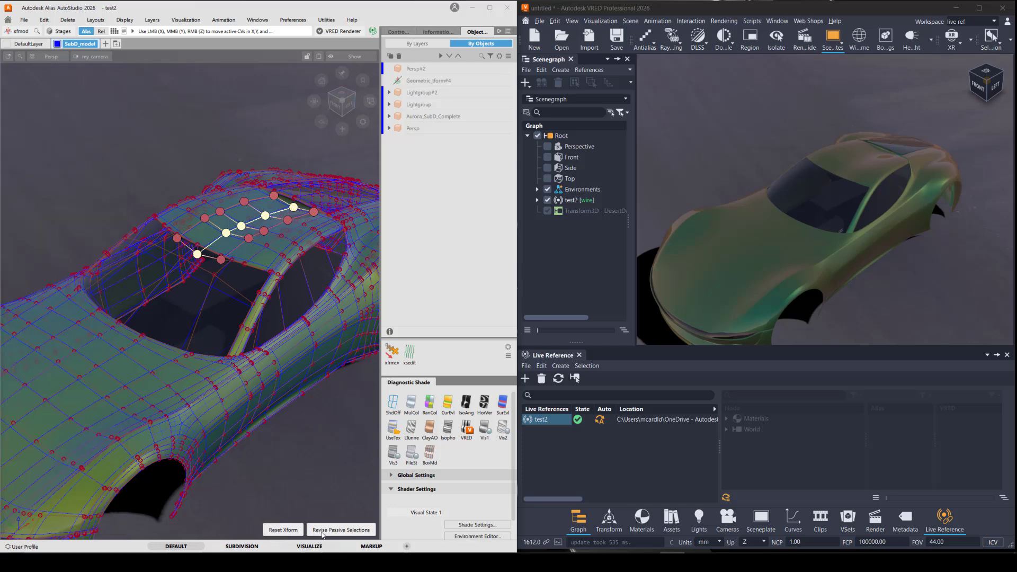
pyautogui.click(312, 546)
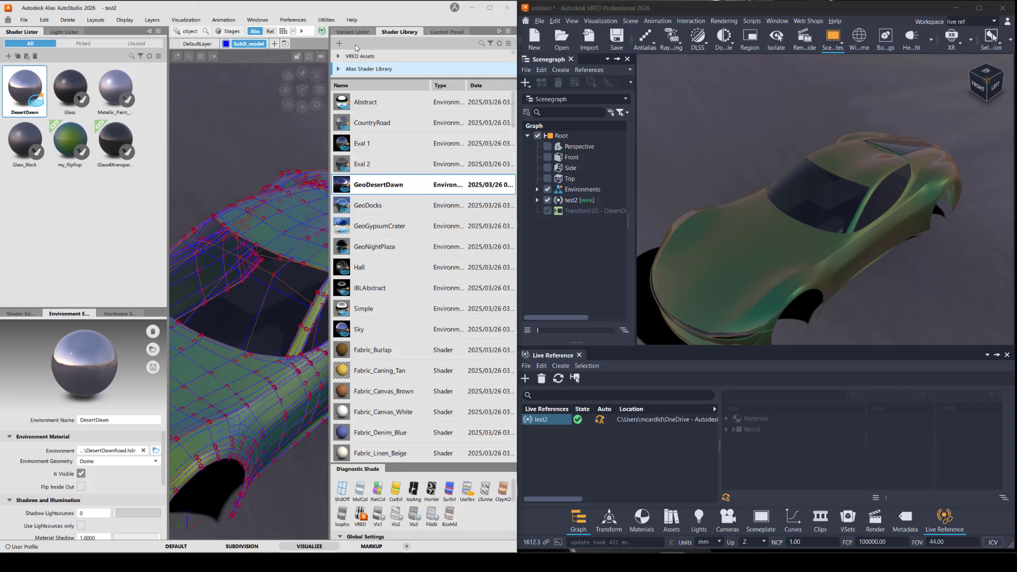
# - Drag Flipflop orange velvet blue from VRED Assets > Materials onto the car body
pyautogui.click(339, 56)
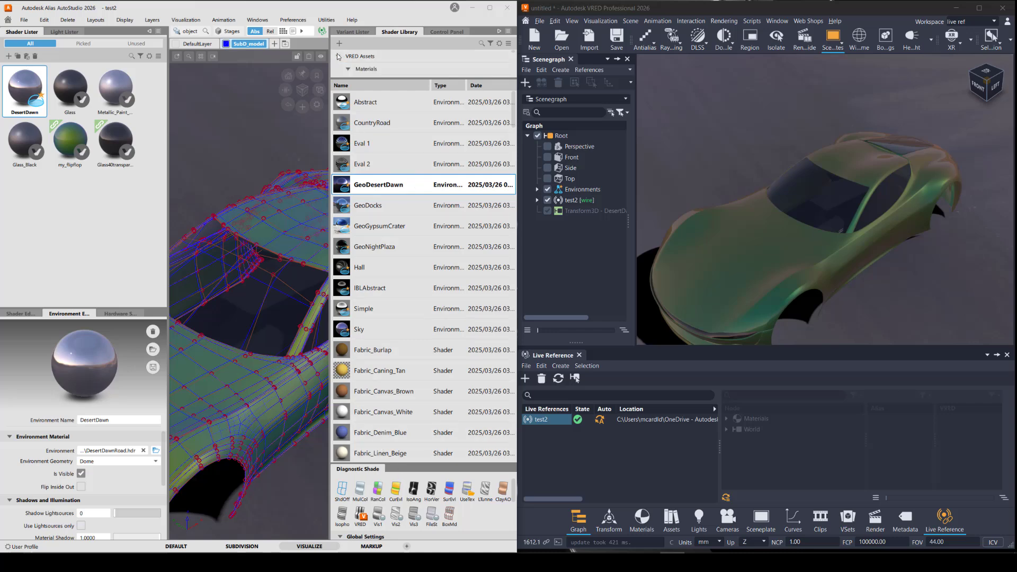
pyautogui.click(371, 69)
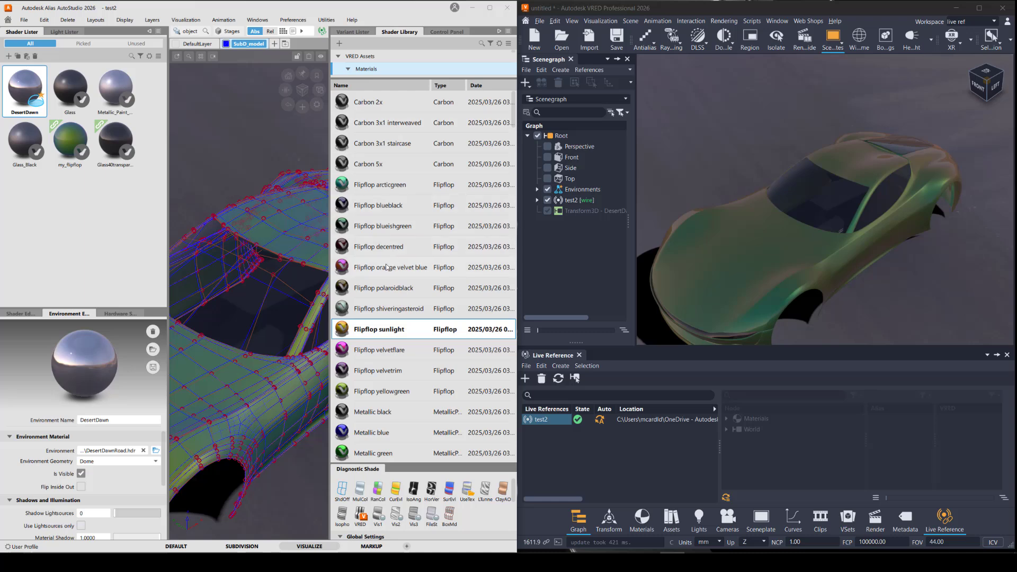
pyautogui.moveTo(388, 268); pyautogui.dragTo(281, 222)
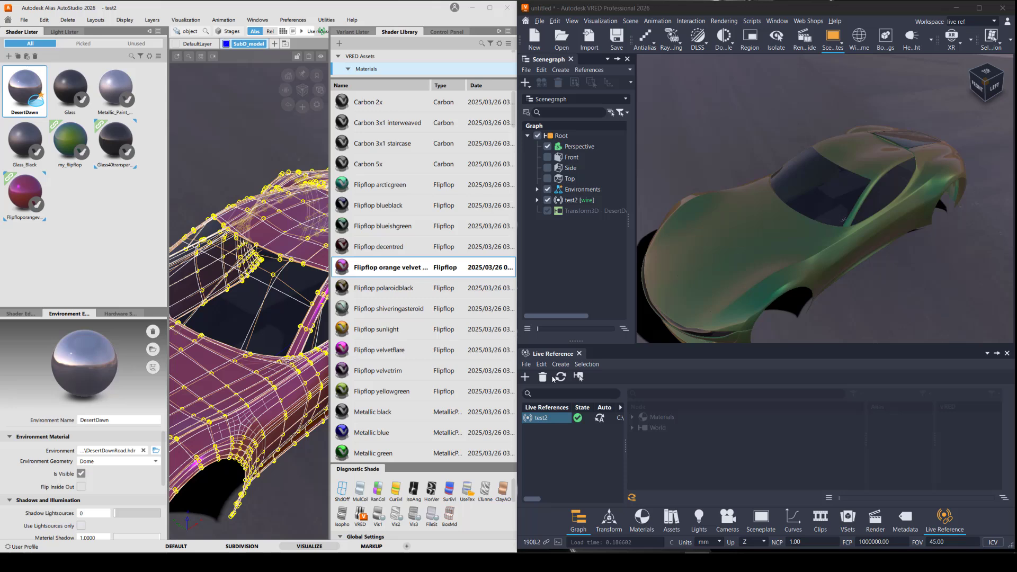
# - Re-import the Alias live reference in VRED, discarding the VRED-side changes
pyautogui.click(528, 365)
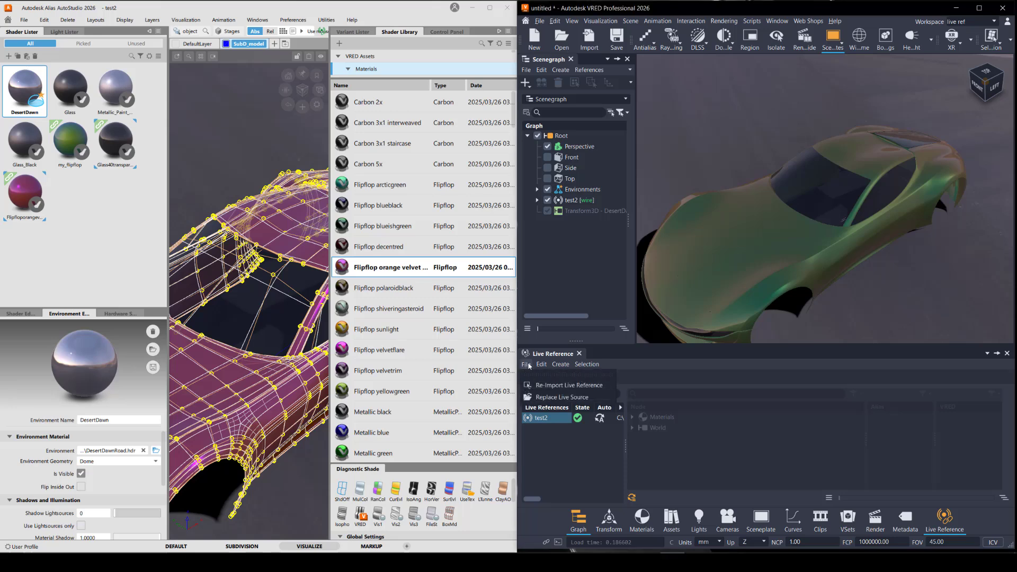
pyautogui.click(552, 386)
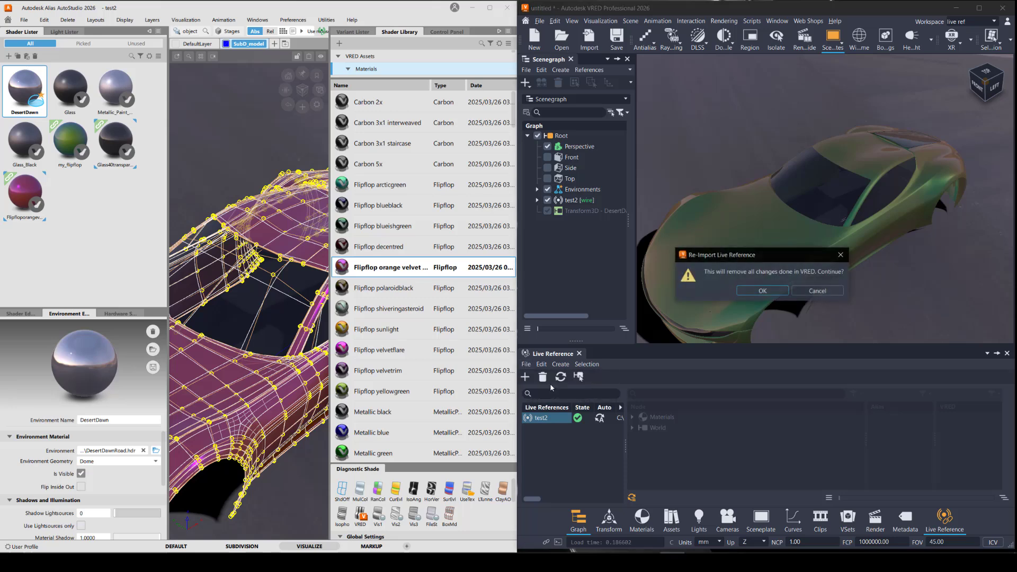
pyautogui.click(763, 291)
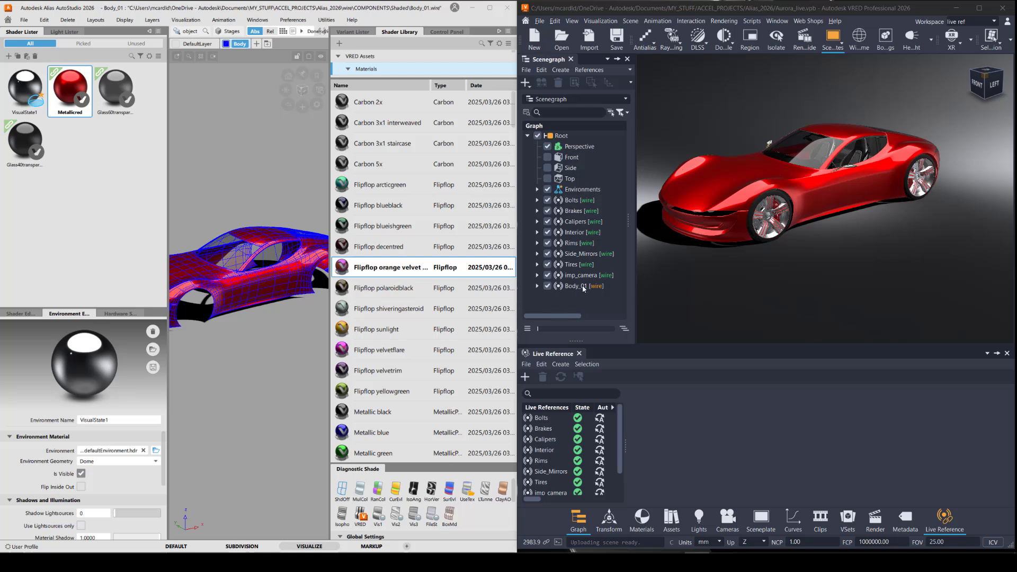
# - Switch the Alias shelf to Live Reference and scroll VRED's Live References list down to Body_01
pyautogui.click(320, 32)
pyautogui.click(342, 42)
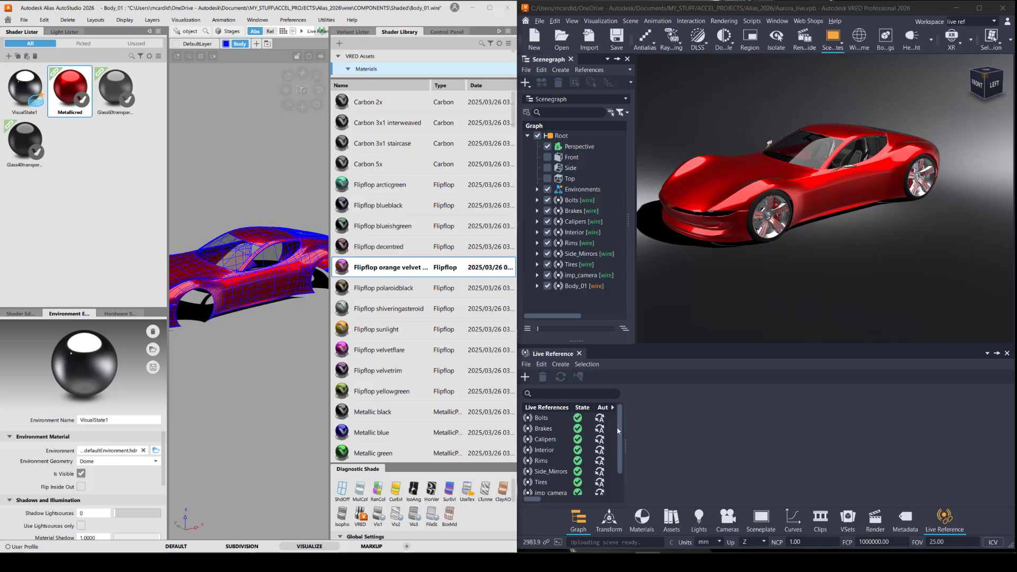
pyautogui.scroll(-1, 617, 431)
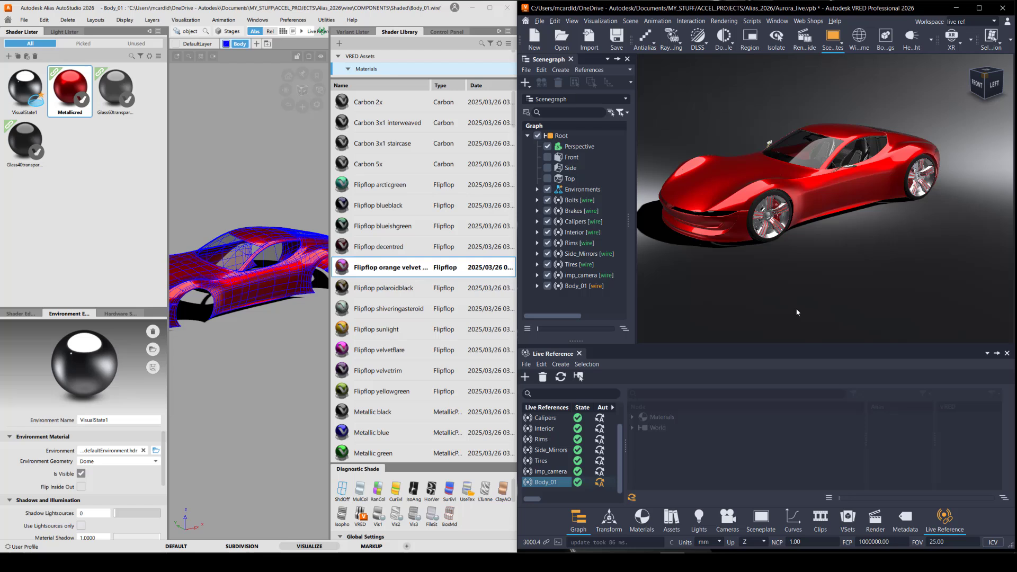
# - Apply the Flipflop sunlight material to the car body
pyautogui.click(380, 329)
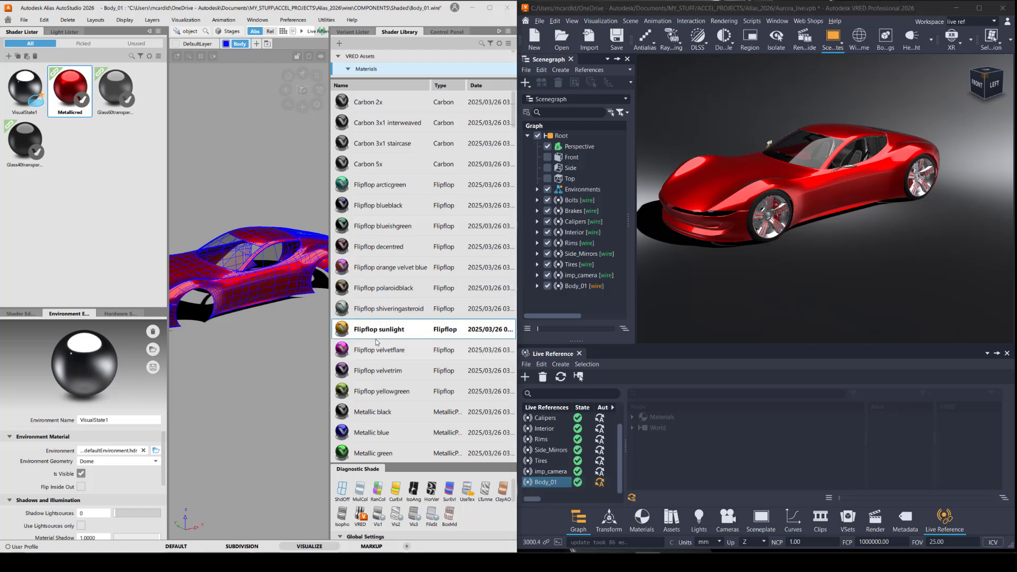
pyautogui.moveTo(373, 334); pyautogui.dragTo(267, 286)
pyautogui.click(287, 304)
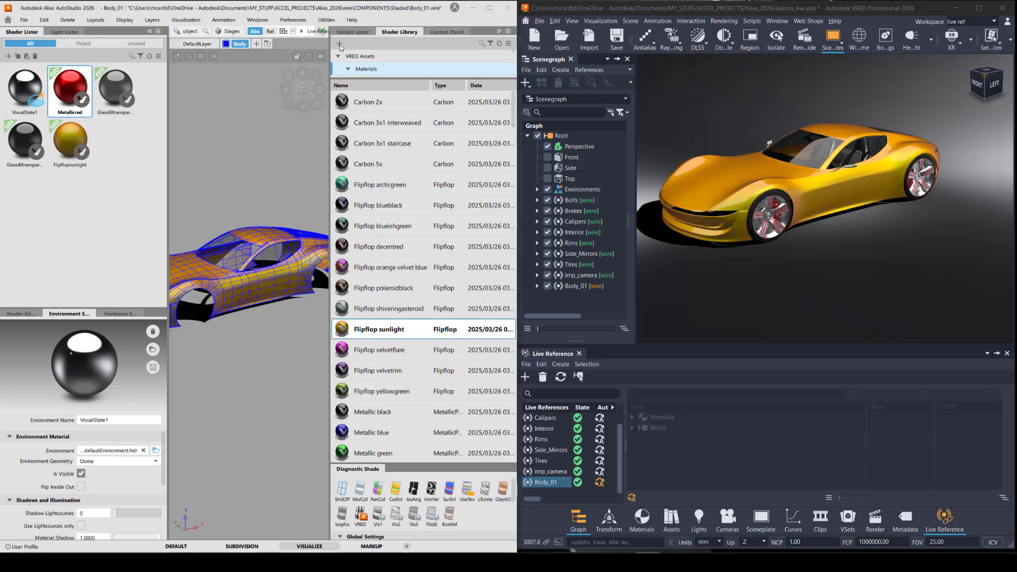
# - Disable the live link to VRED, then enable it again
pyautogui.click(323, 31)
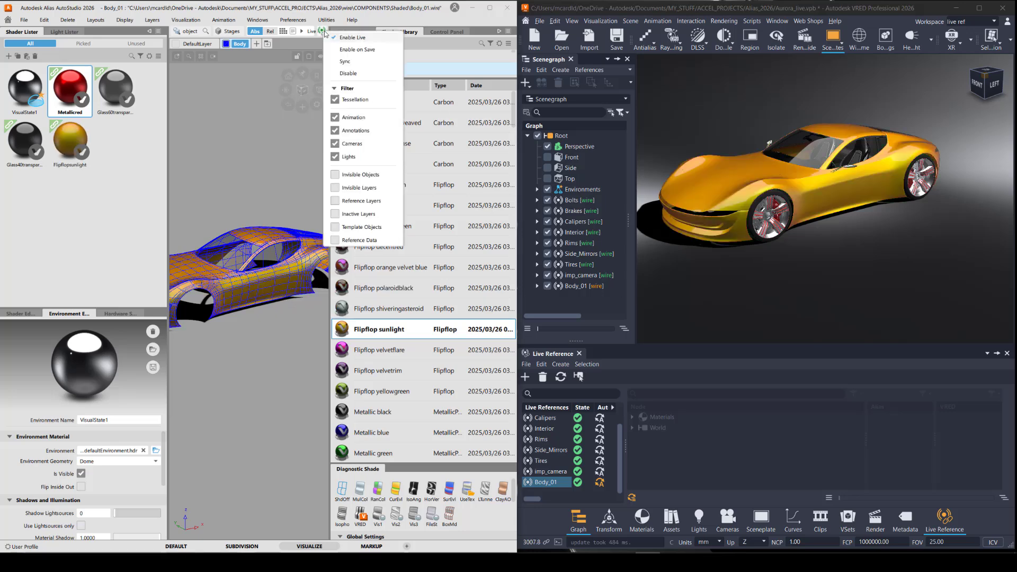
pyautogui.click(349, 73)
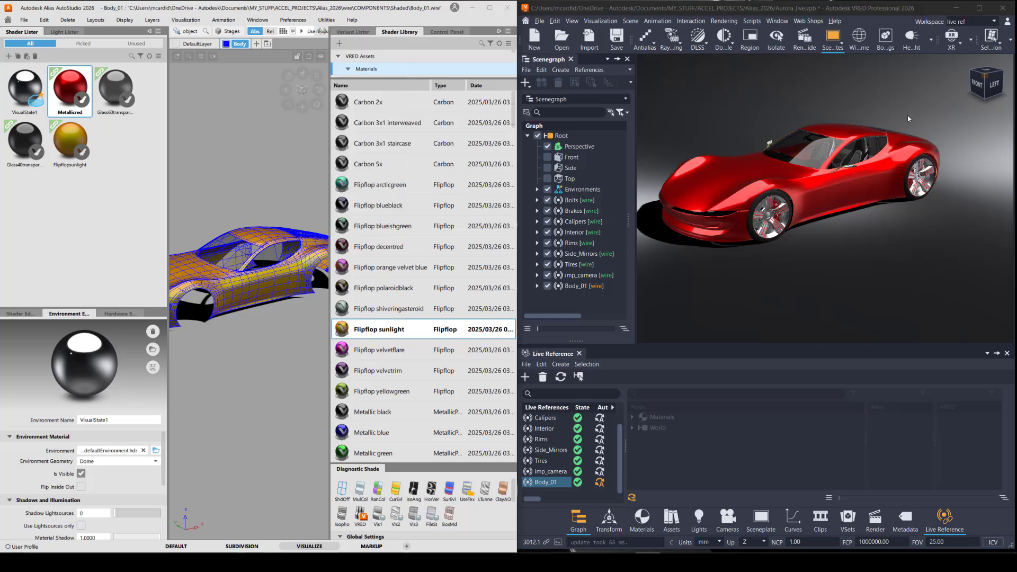
pyautogui.click(324, 33)
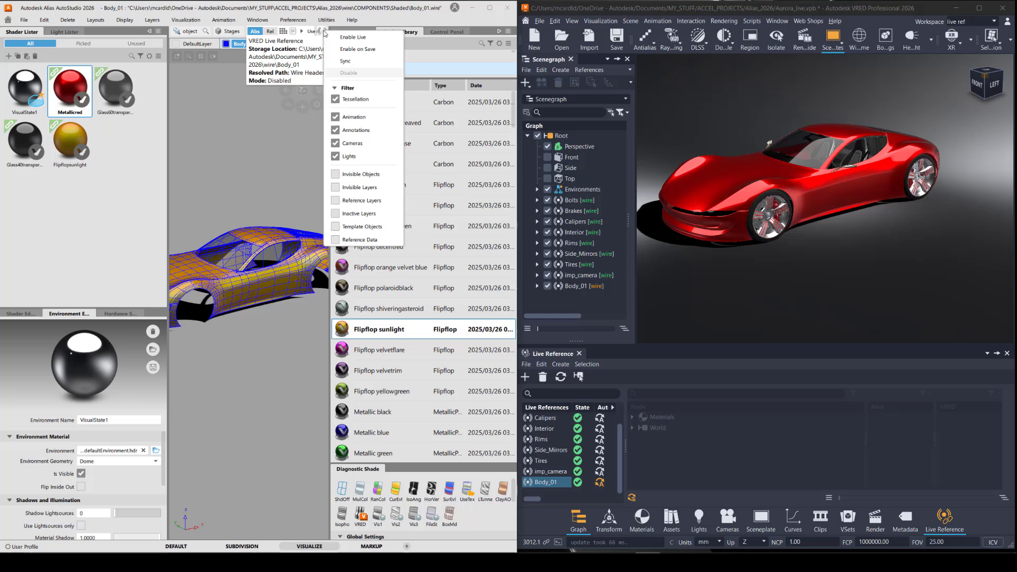
pyautogui.click(360, 43)
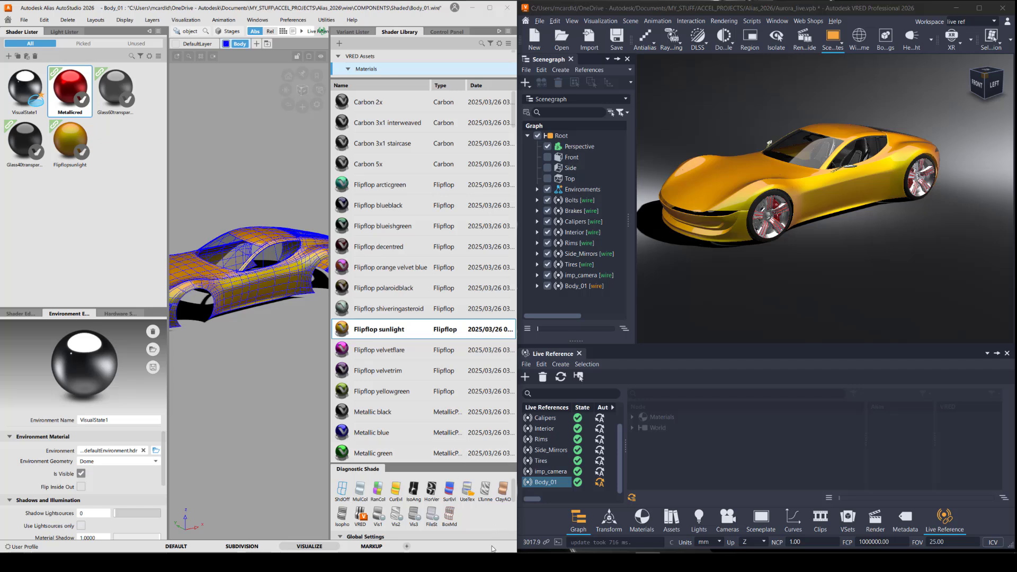
# - Move Body_01.wire from the Shaded folder into the Interior folder, then minimize Explorer
pyautogui.moveTo(498, 561)
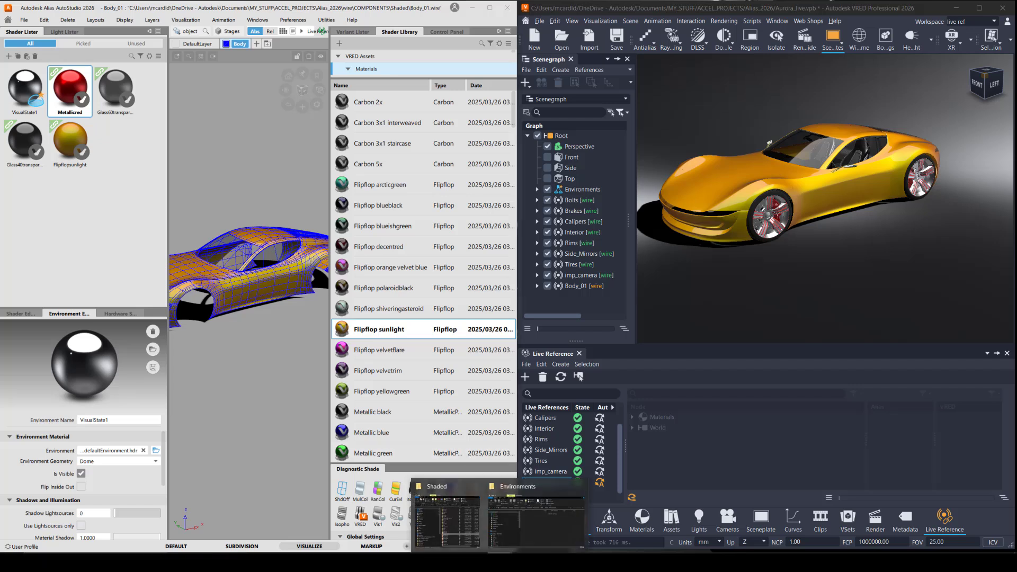
pyautogui.click(440, 488)
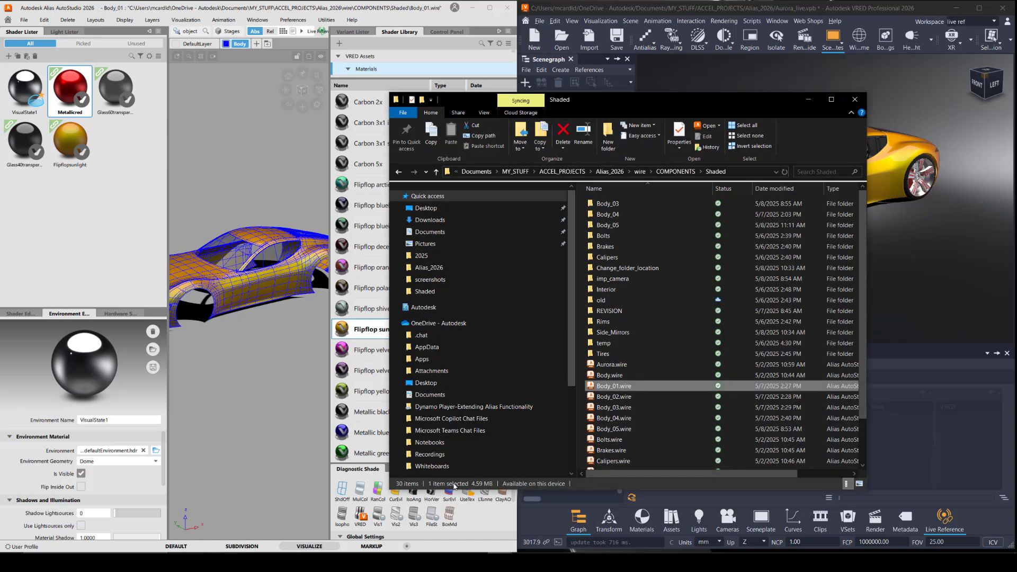
pyautogui.click(623, 386)
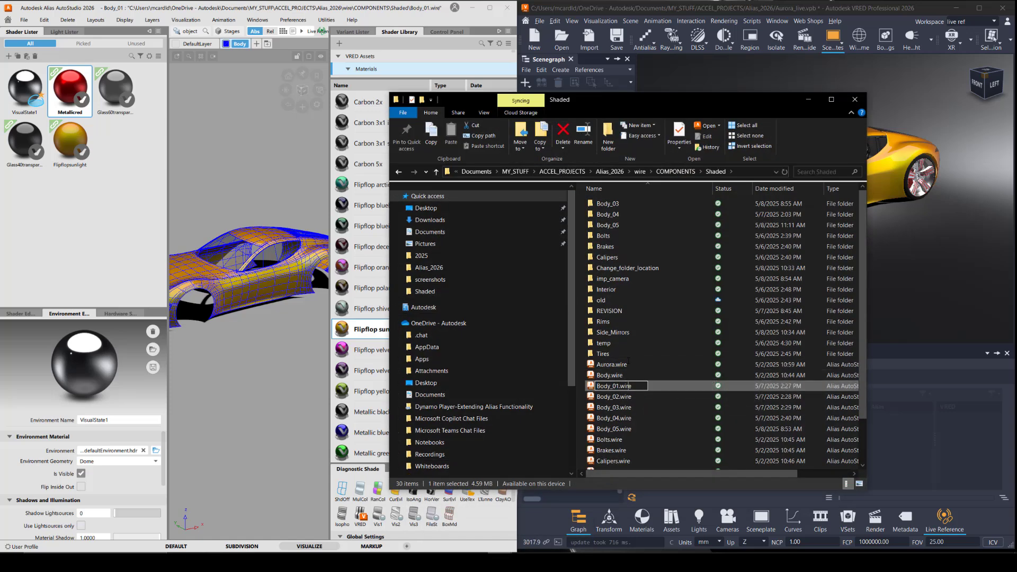
pyautogui.moveTo(614, 385); pyautogui.dragTo(659, 279)
pyautogui.click(809, 99)
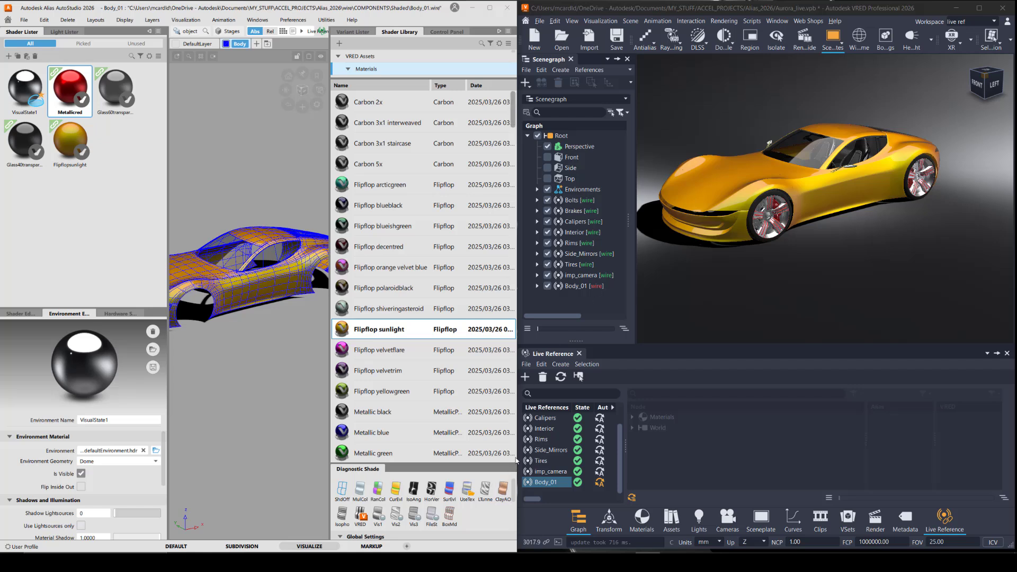
# - Apply Flipflop velvetrim to the car body, then choose to replace Body_01's live source file
pyautogui.moveTo(371, 377); pyautogui.dragTo(249, 285)
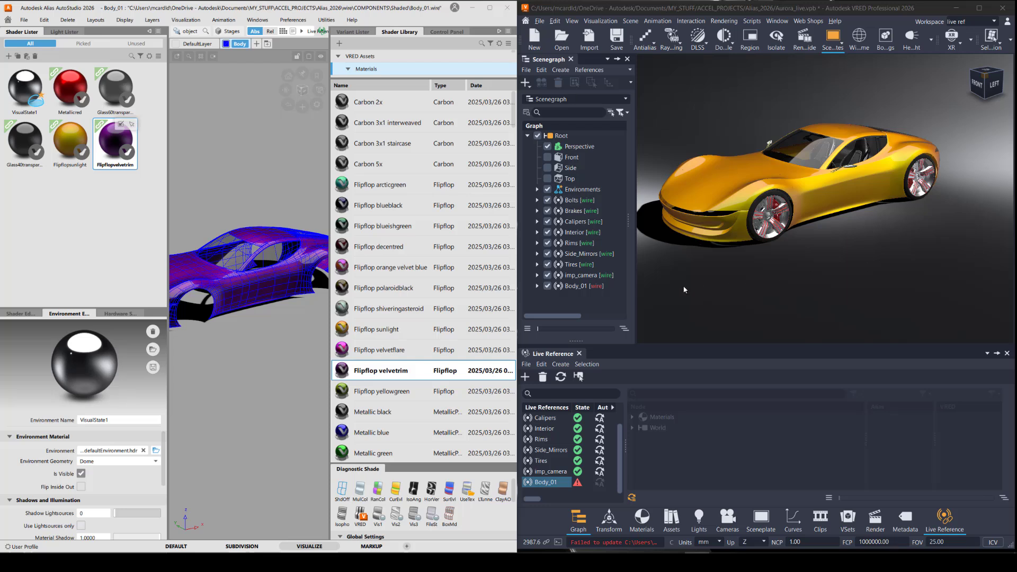
pyautogui.click(527, 366)
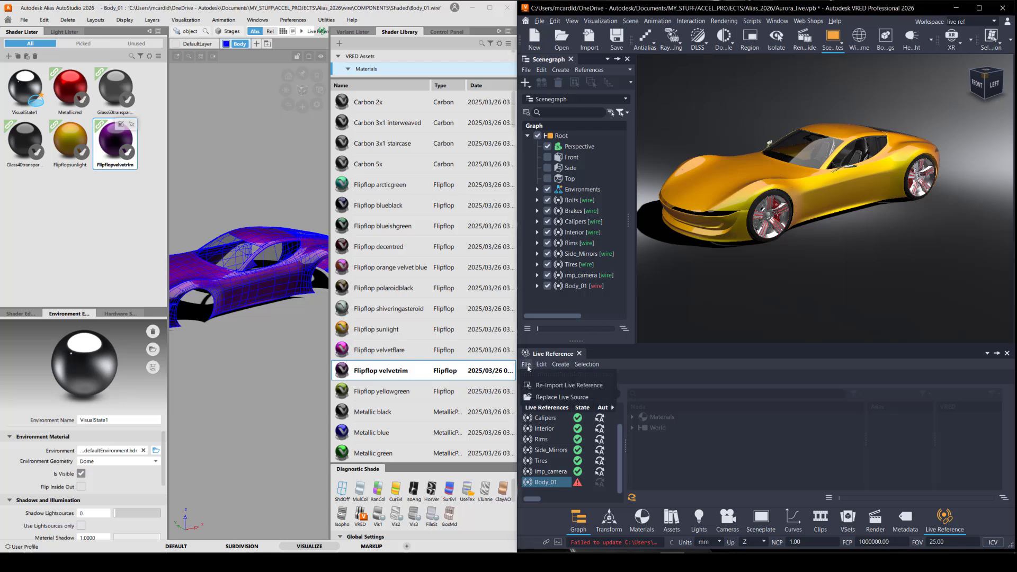
pyautogui.click(558, 398)
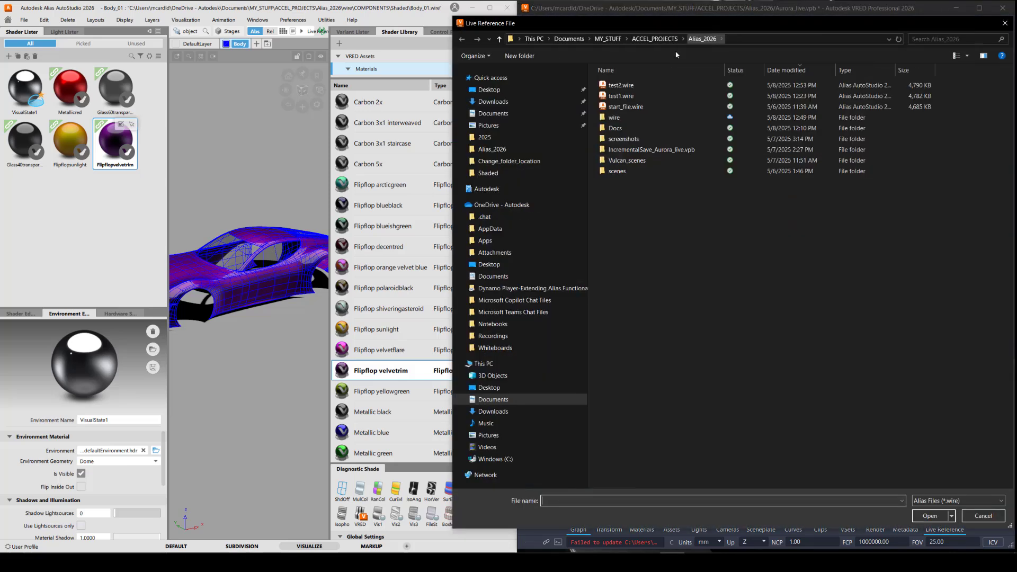
# - Browse to wire > COMPONENTS > Shaded > Change_folder_location and load Body_01.wire
pyautogui.doubleClick(616, 117)
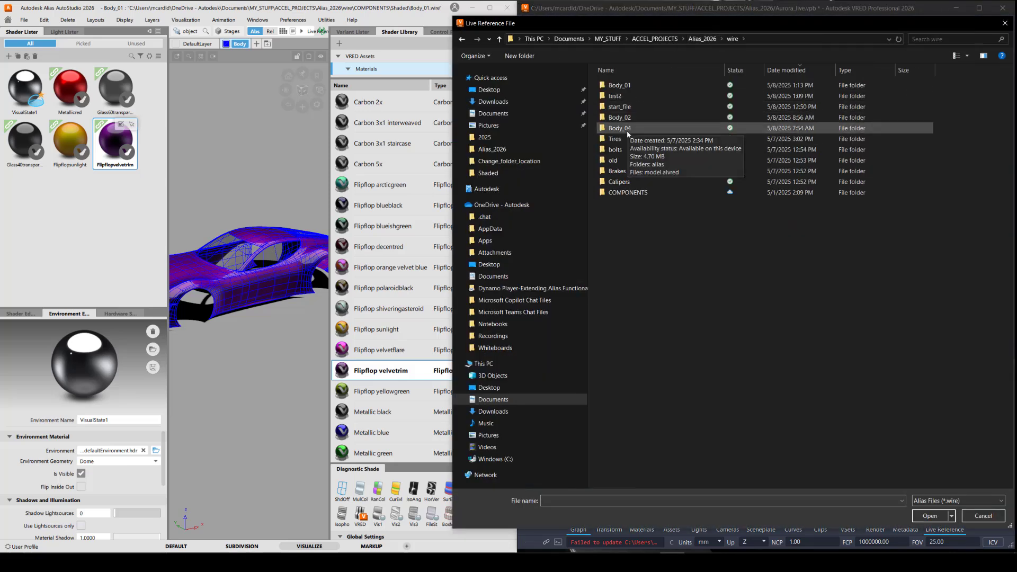
pyautogui.doubleClick(633, 192)
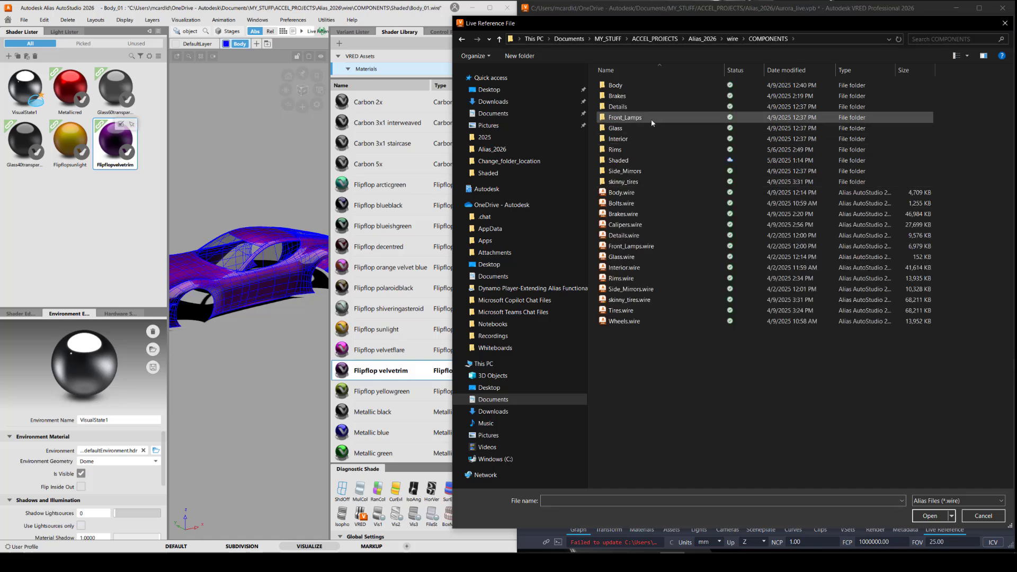
pyautogui.doubleClick(633, 160)
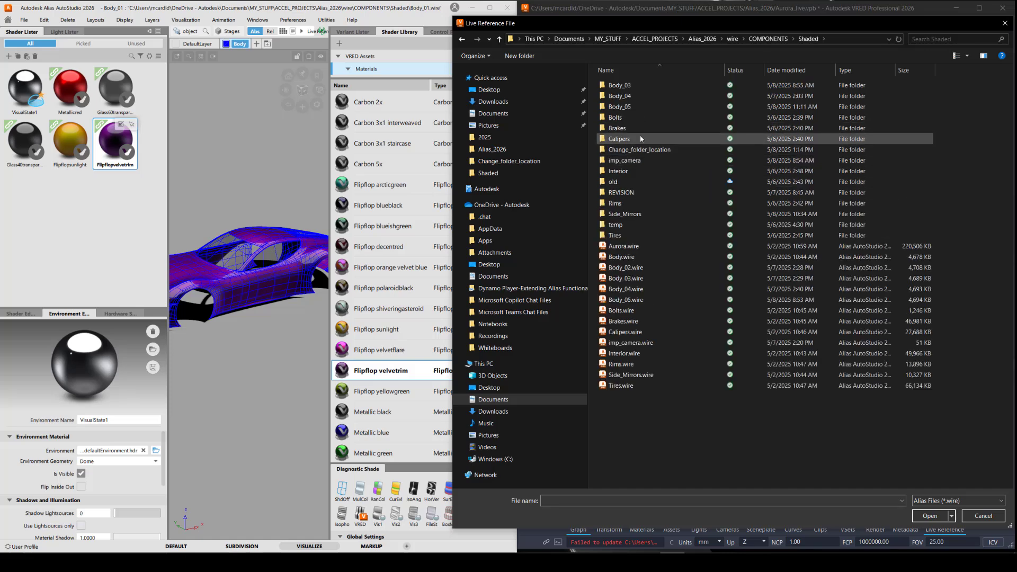
pyautogui.doubleClick(639, 150)
pyautogui.click(625, 85)
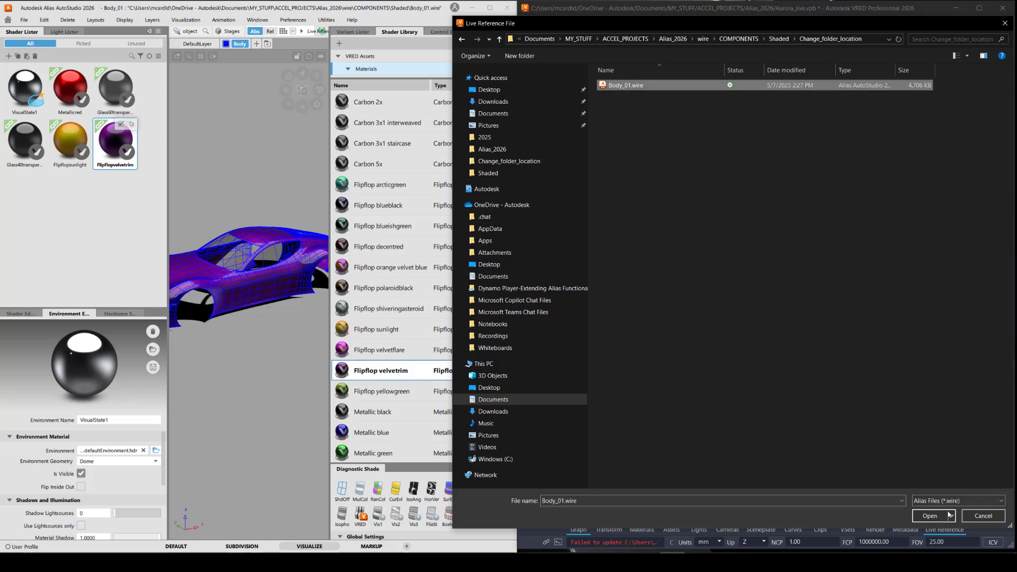
pyautogui.press('Return')
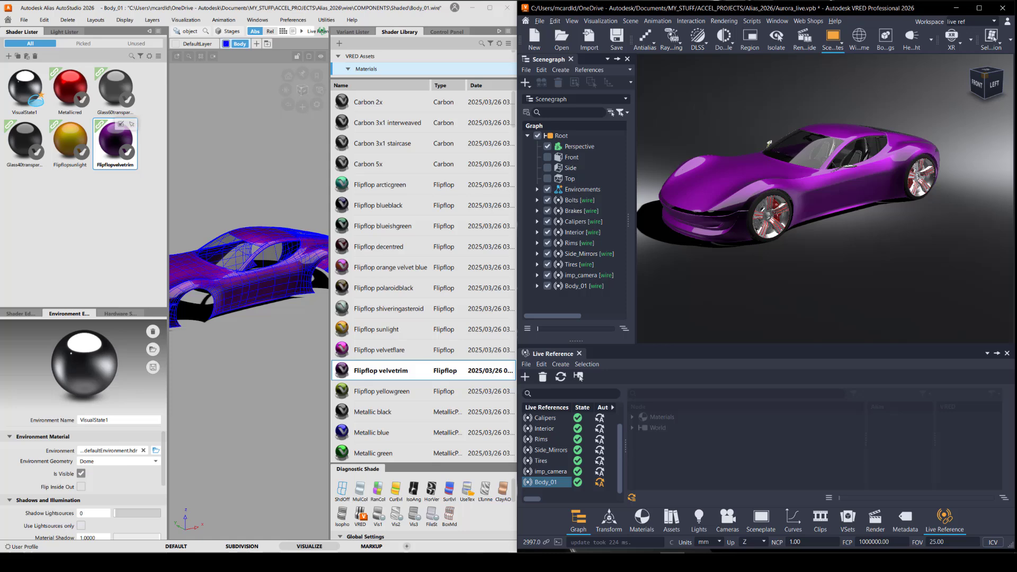
# - Move Body_01.wire from Change_folder_location up into the Shaded folder and close Explorer
pyautogui.moveTo(498, 561)
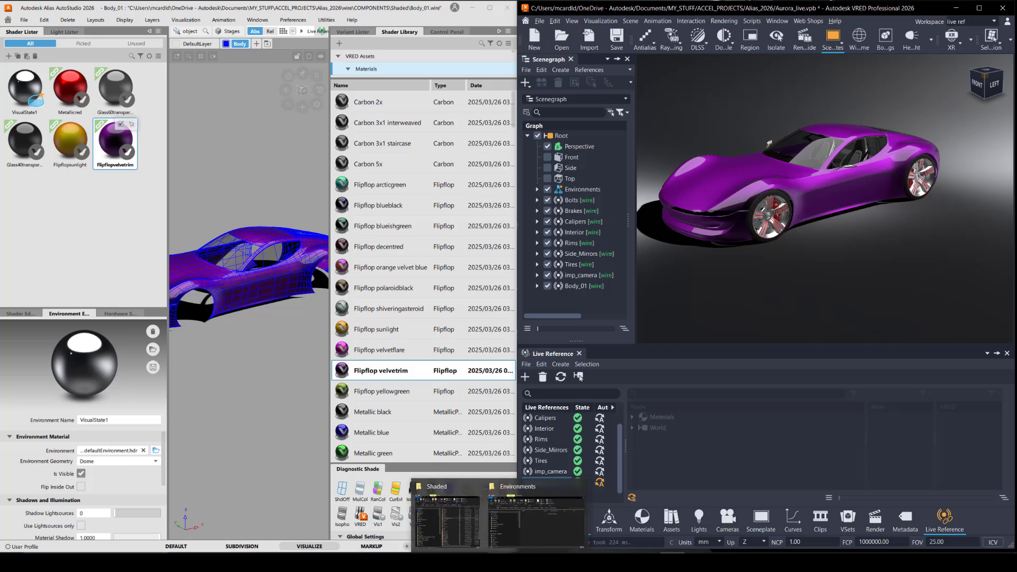
pyautogui.click(457, 483)
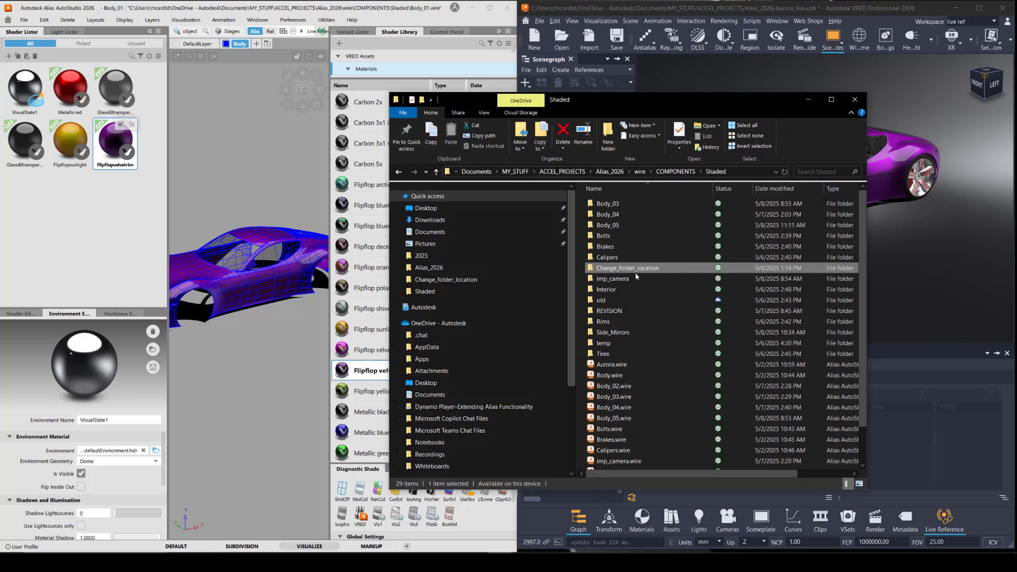
pyautogui.doubleClick(623, 272)
pyautogui.click(617, 205)
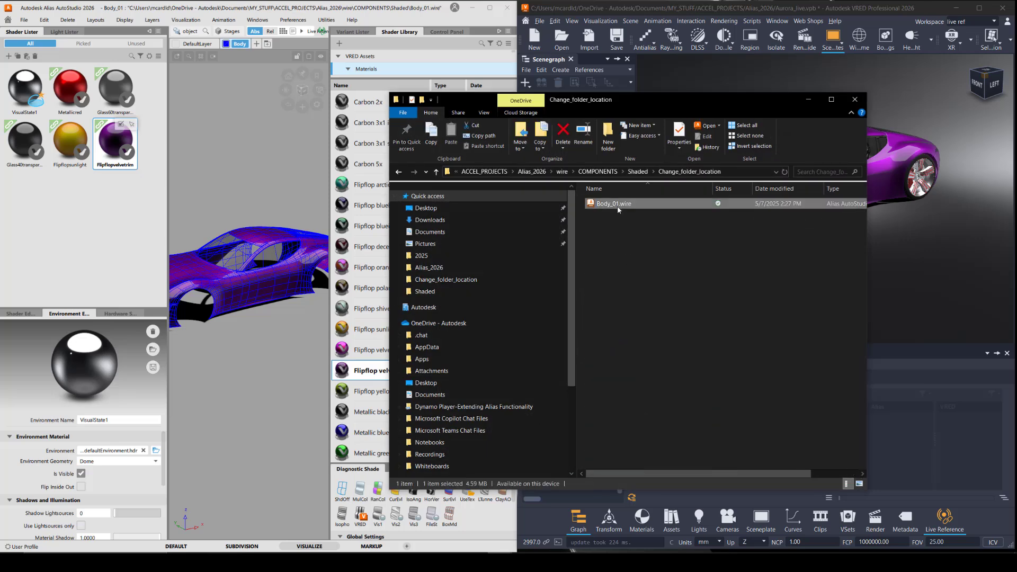
pyautogui.click(639, 172)
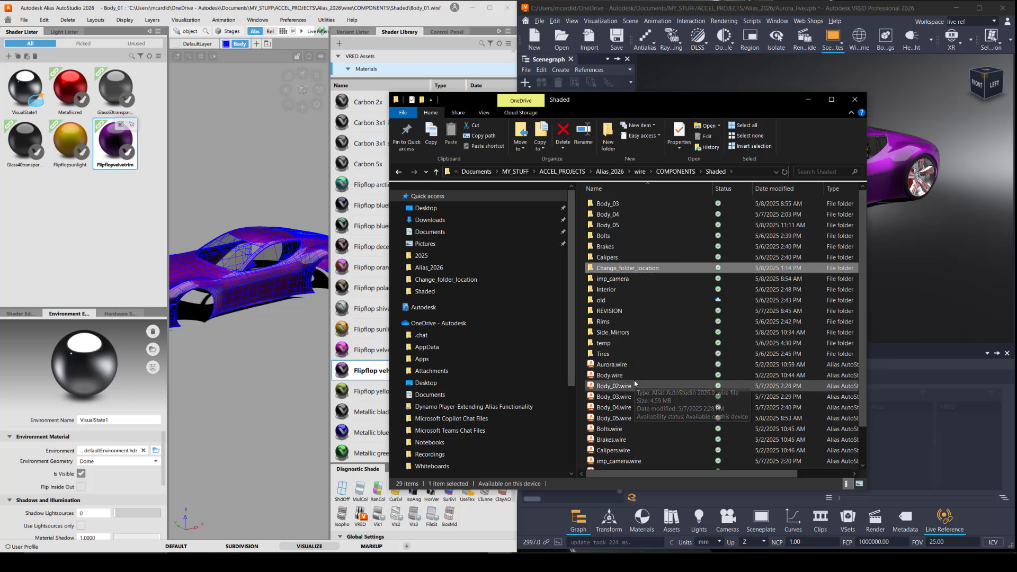
pyautogui.hotkey('ctrl', 'v')
pyautogui.click(854, 99)
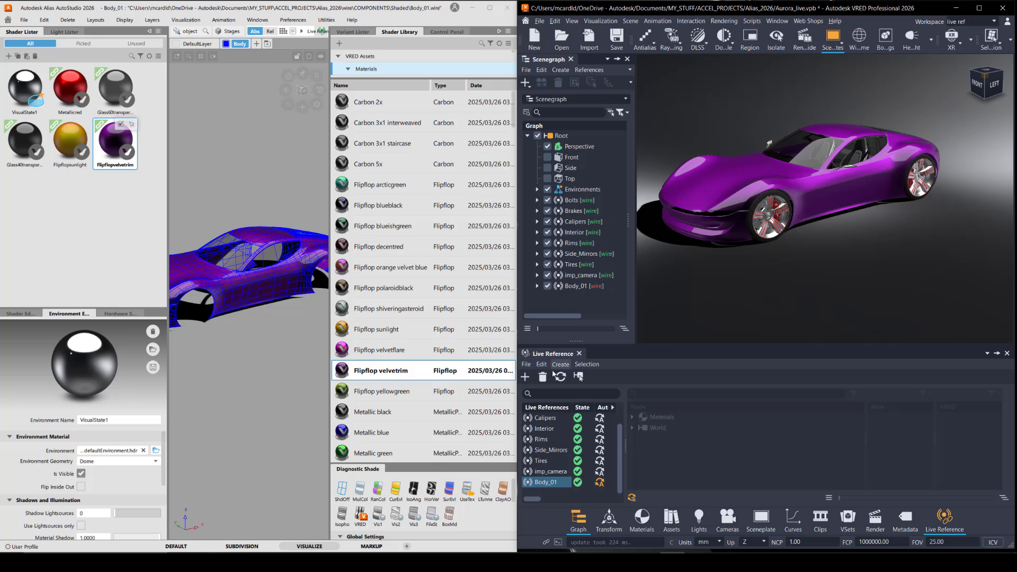
# - Replace Body_01's live source with Body_01.wire from the Shaded folder
pyautogui.click(526, 364)
pyautogui.click(557, 398)
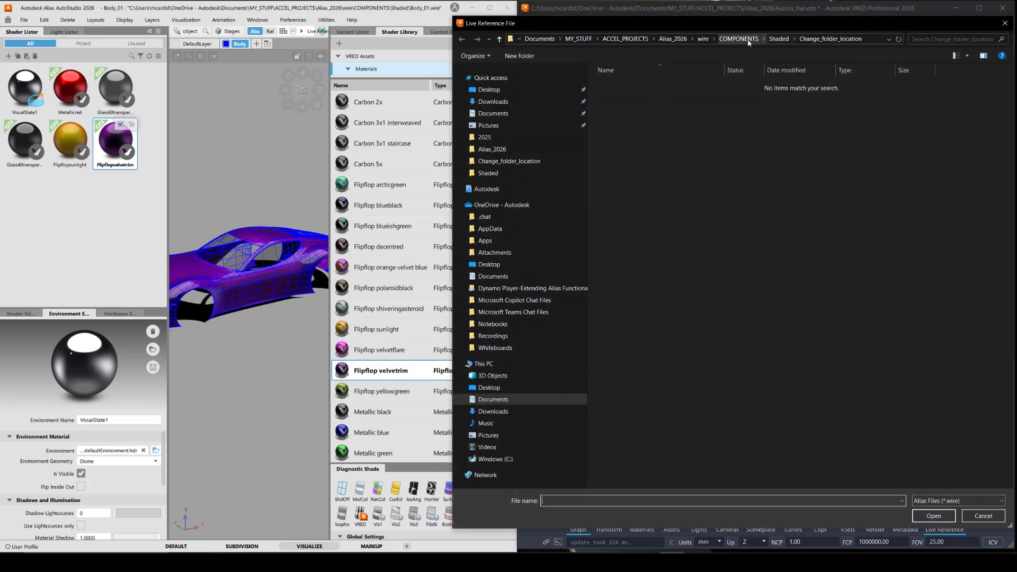
pyautogui.click(778, 39)
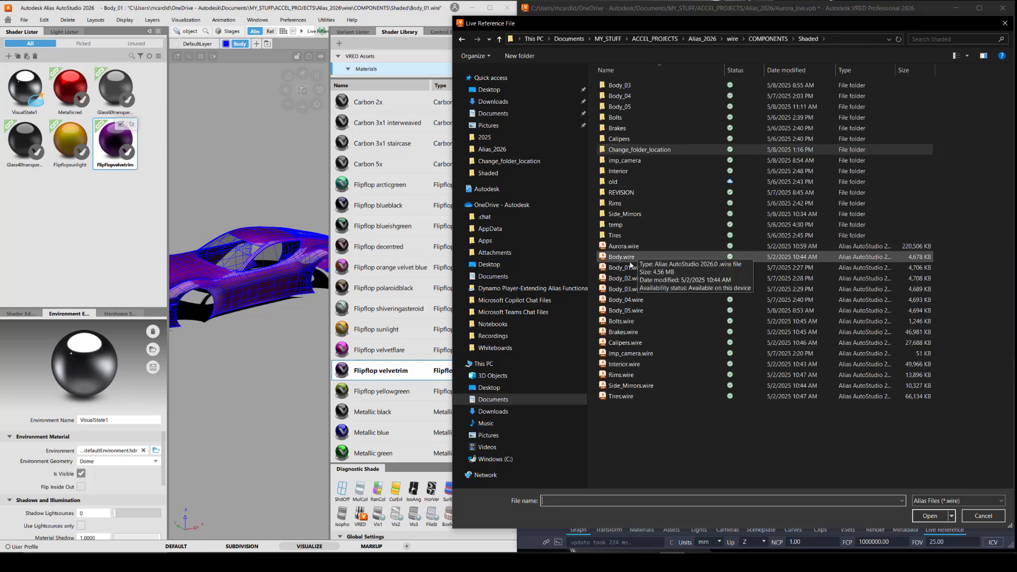
pyautogui.click(627, 268)
pyautogui.click(929, 517)
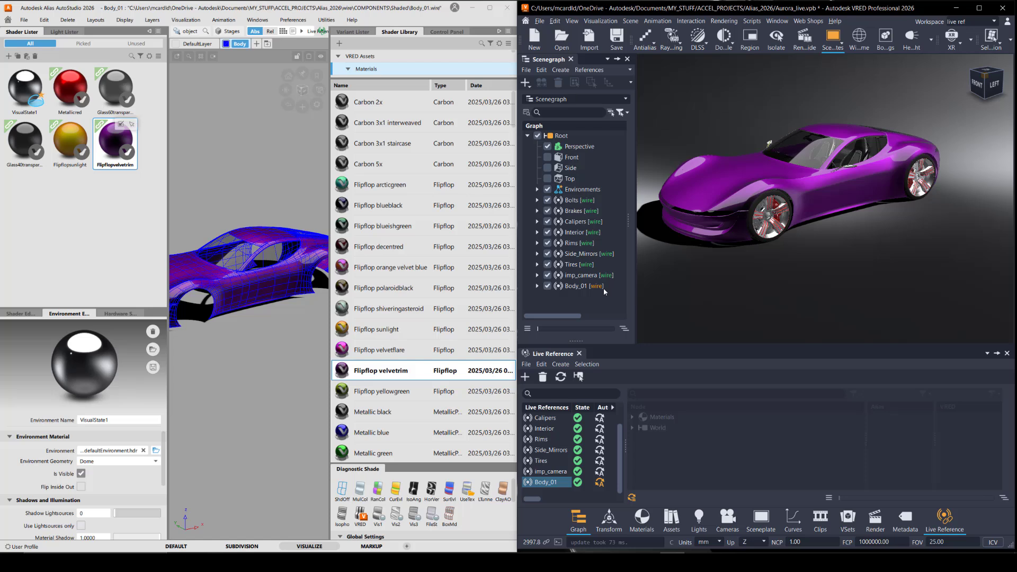
pyautogui.click(554, 20)
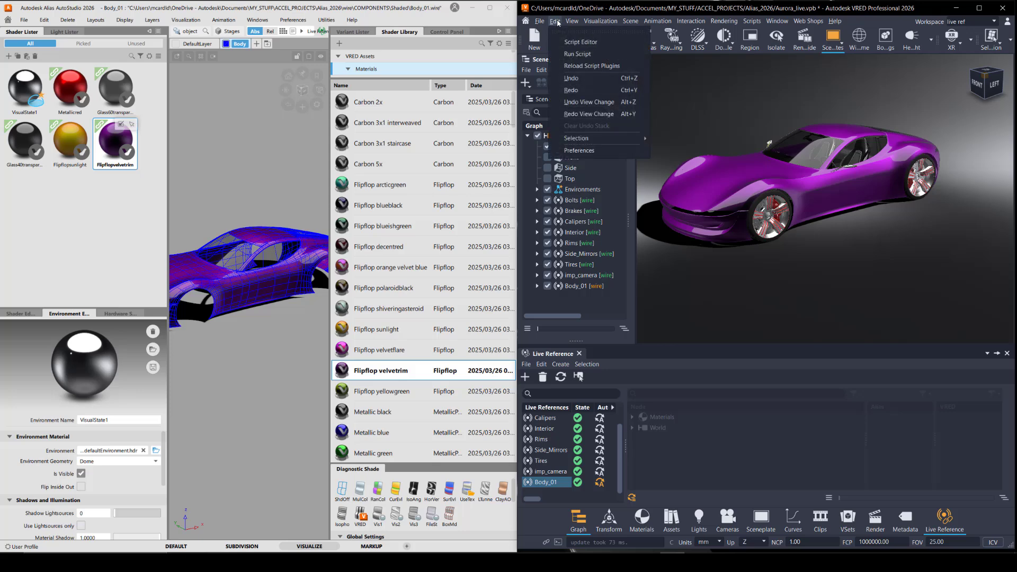
pyautogui.click(584, 151)
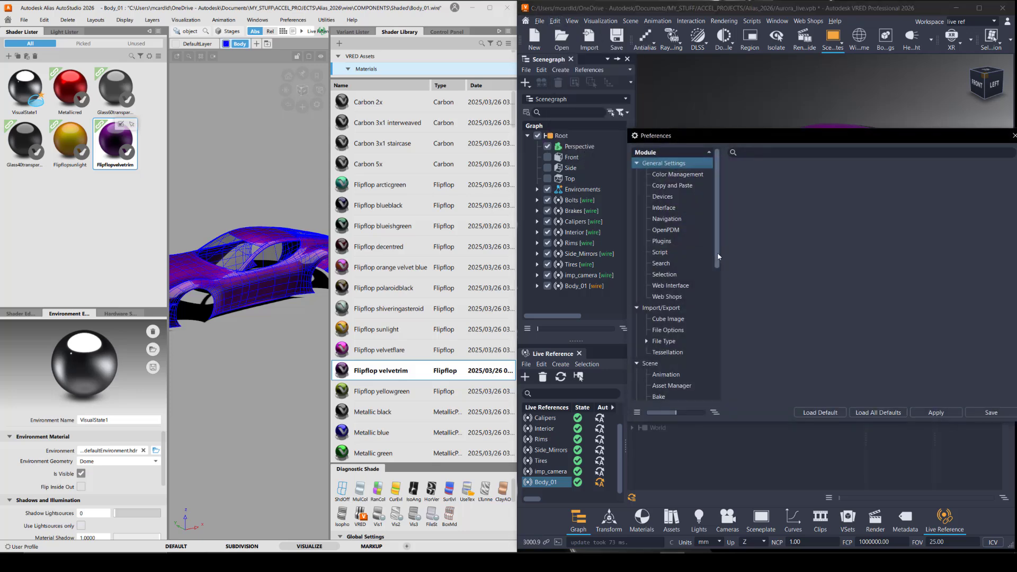
pyautogui.moveTo(719, 259); pyautogui.dragTo(725, 348)
pyautogui.click(670, 264)
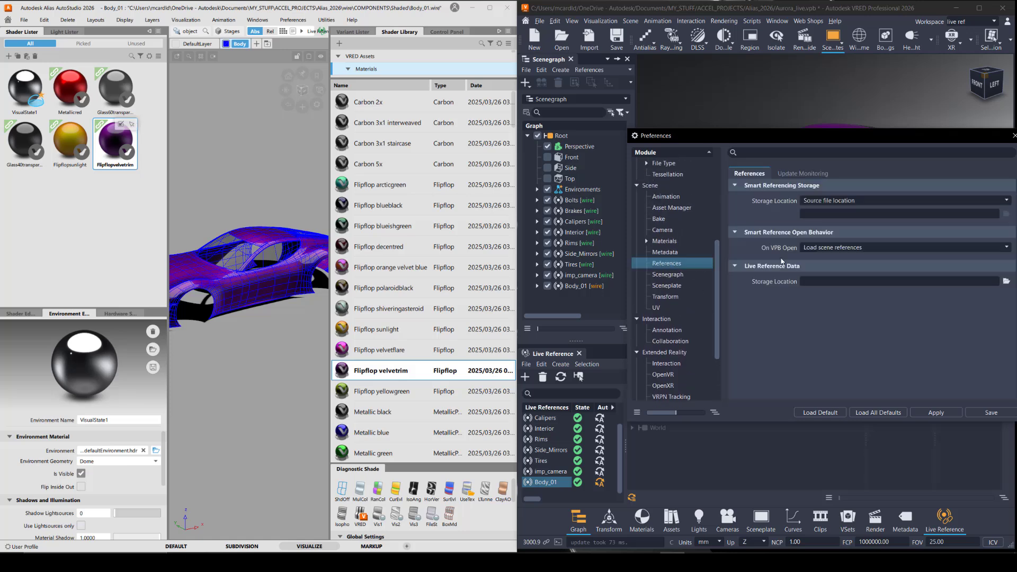
pyautogui.click(793, 172)
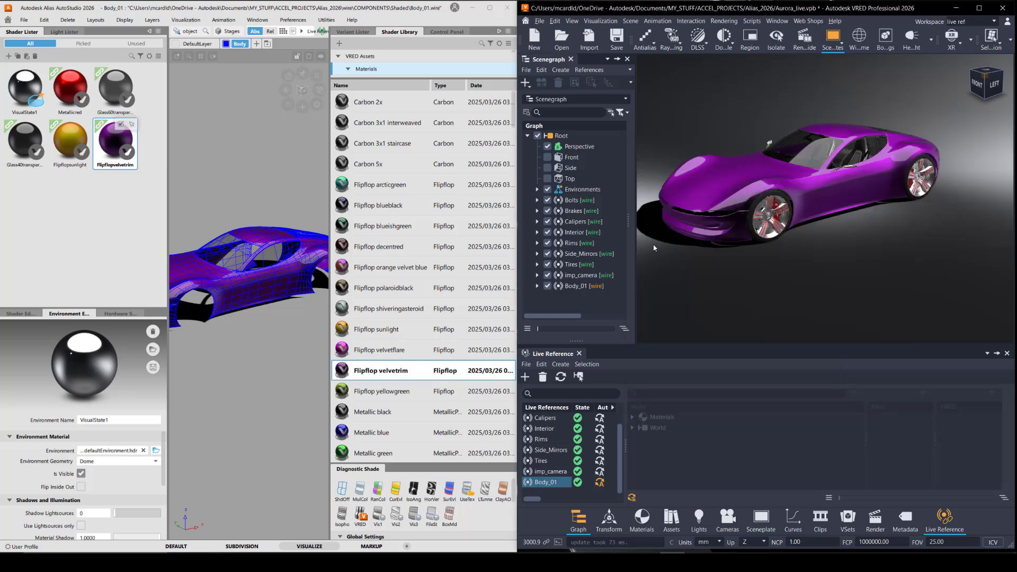
pyautogui.click(573, 288)
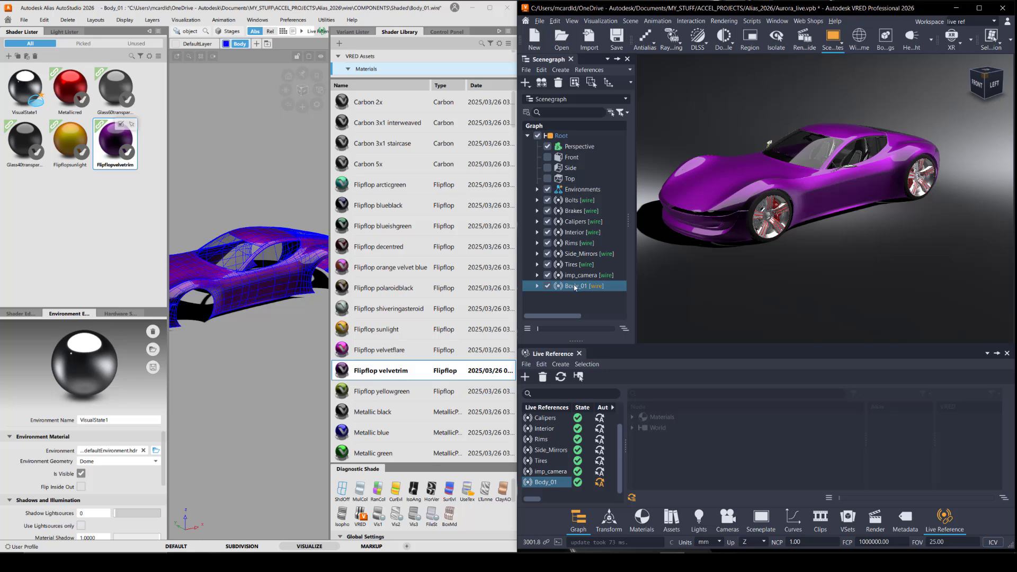
# - Replace Body_01's source by revision from the Scenegraph, keeping the Latest revision
pyautogui.rightClick(573, 288)
pyautogui.moveTo(624, 298)
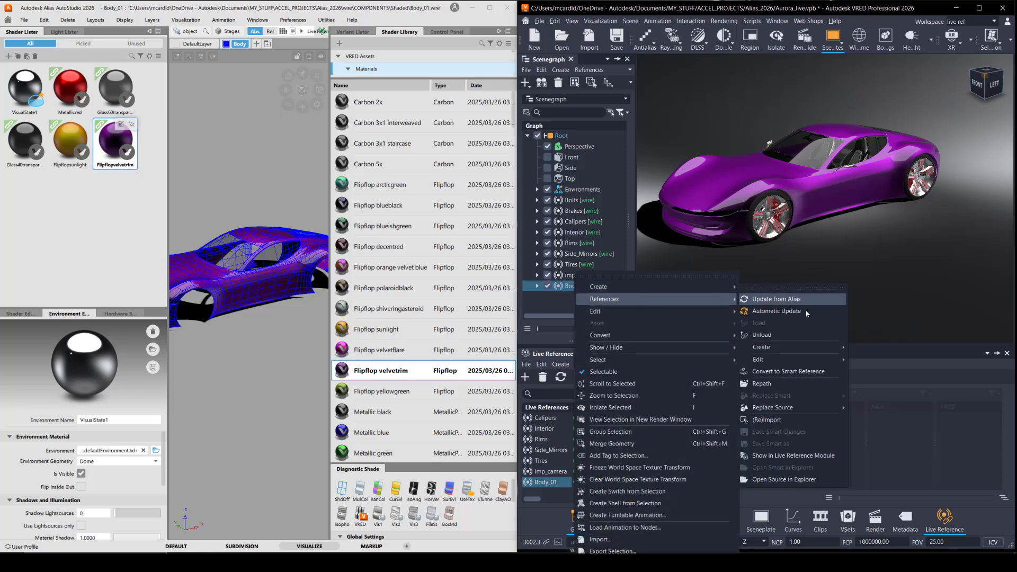
pyautogui.moveTo(782, 415)
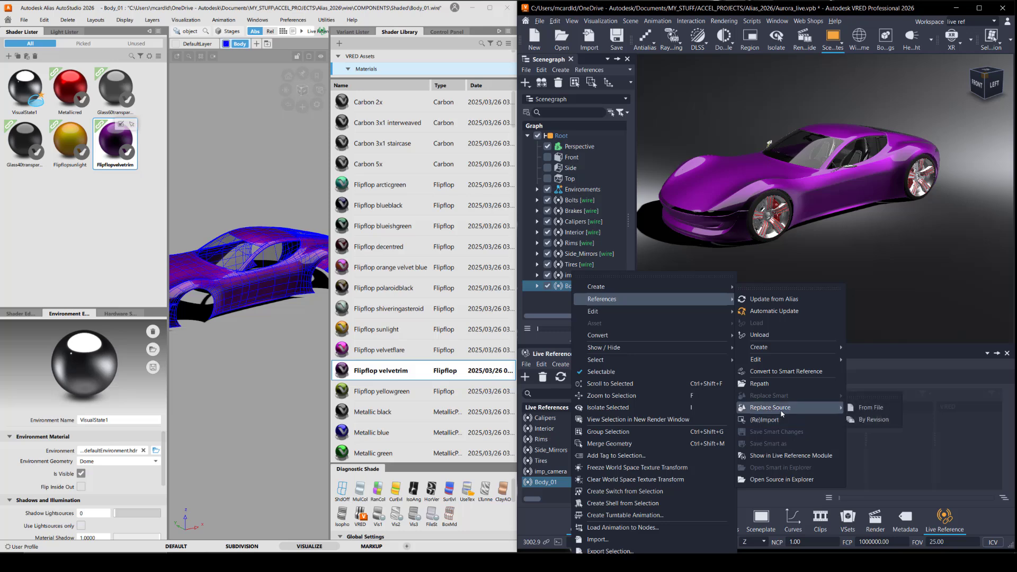
pyautogui.click(885, 420)
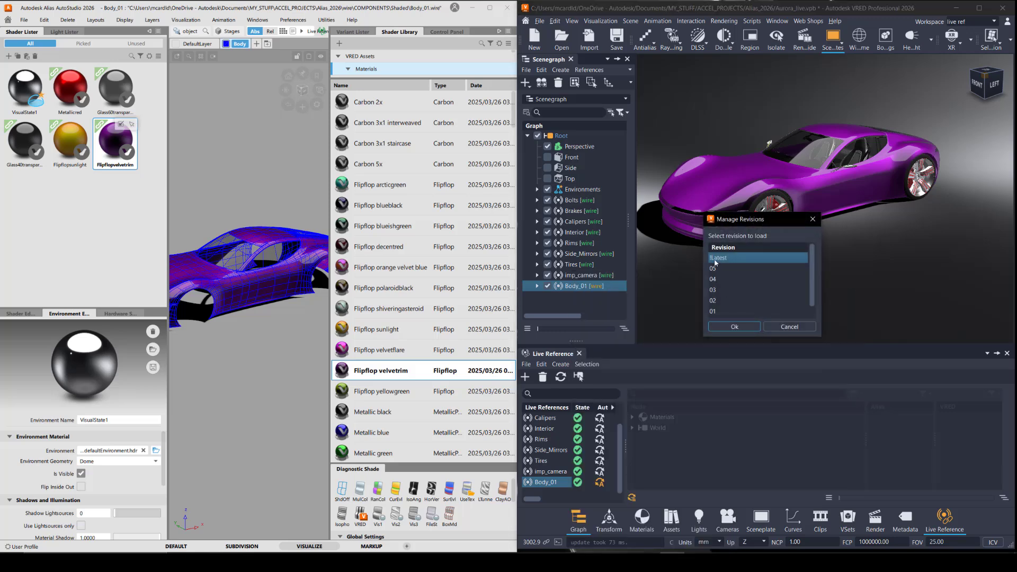
# - Confirm the latest revision and re-import Body_05.wire with Materials set to Use from File
pyautogui.click(735, 327)
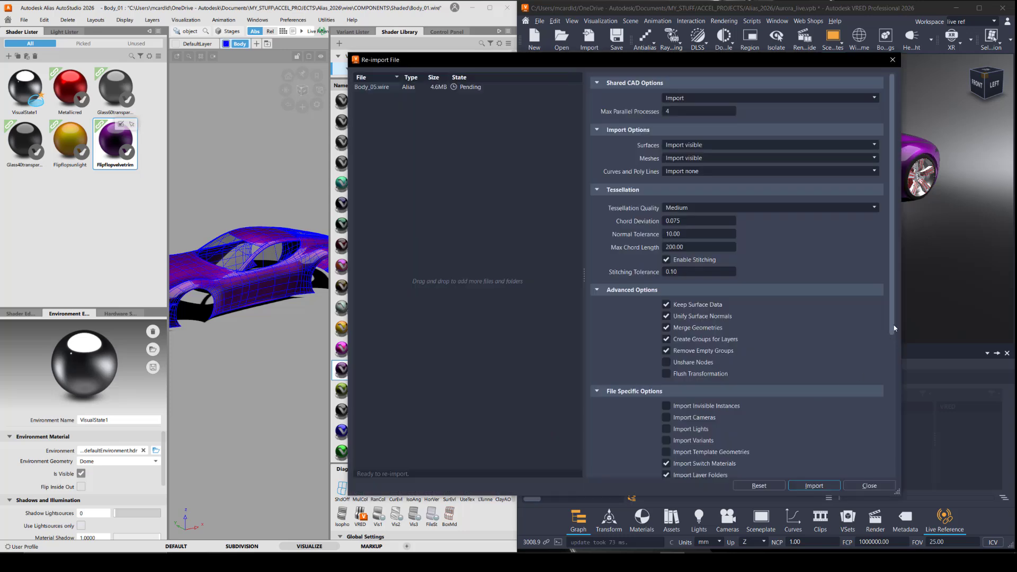
pyautogui.moveTo(892, 323); pyautogui.dragTo(904, 476)
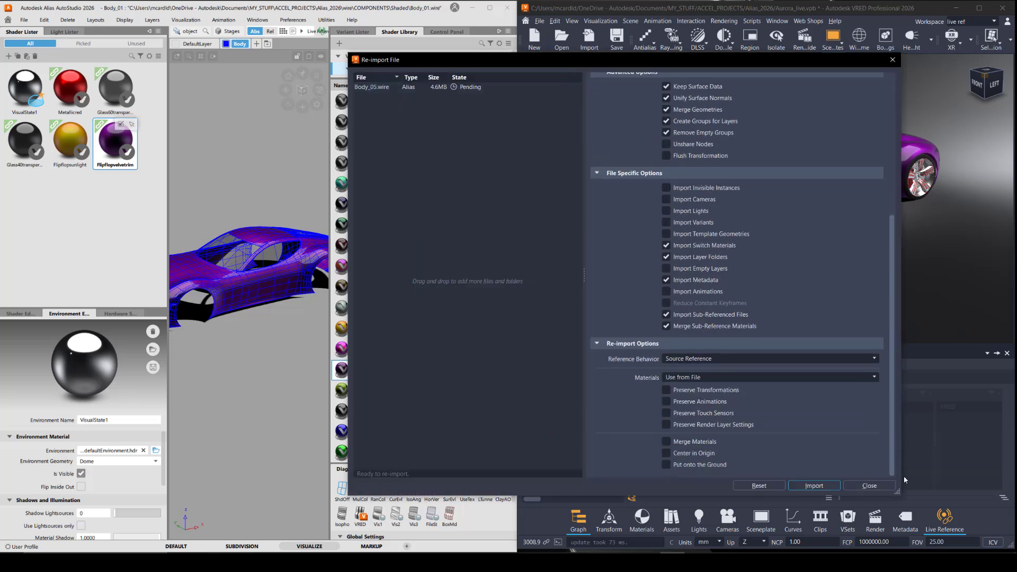
pyautogui.click(725, 375)
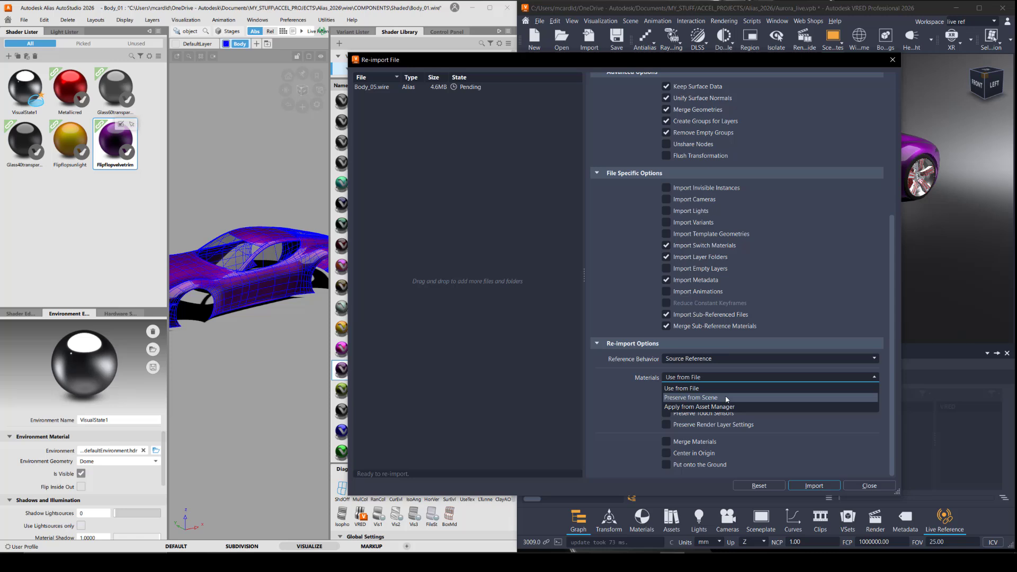
pyautogui.click(725, 397)
pyautogui.click(720, 390)
pyautogui.click(720, 378)
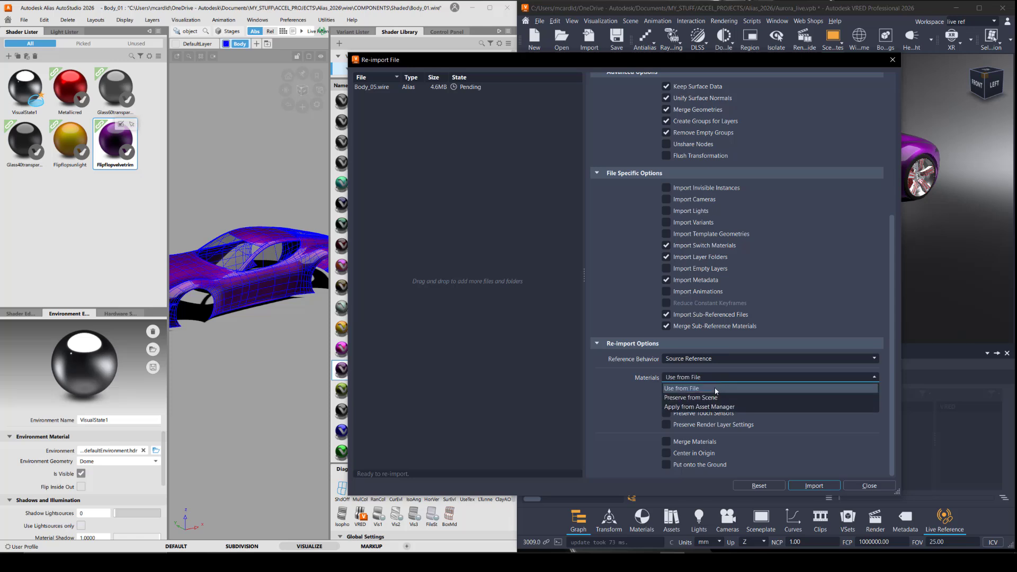
pyautogui.click(716, 390)
pyautogui.click(813, 485)
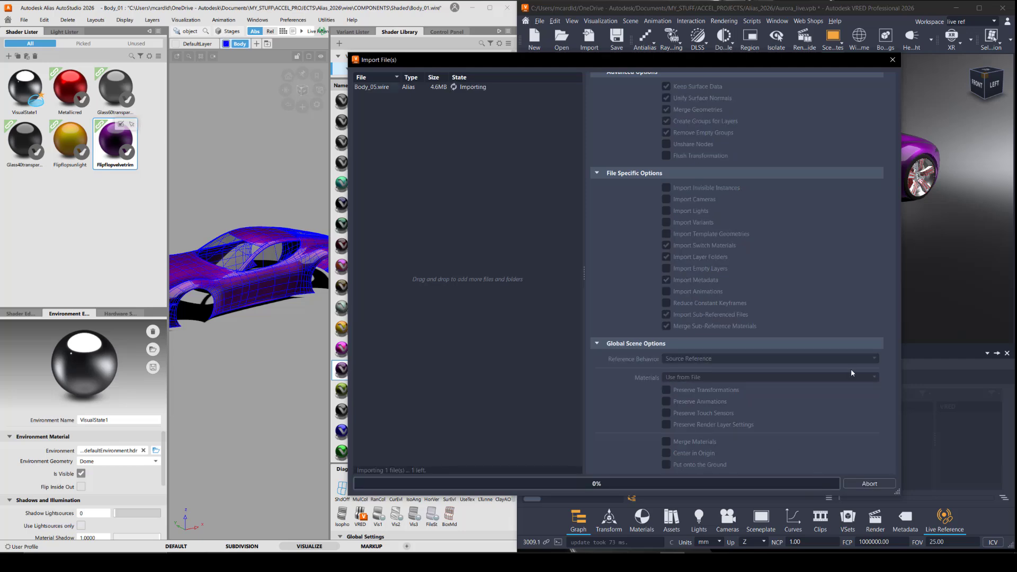